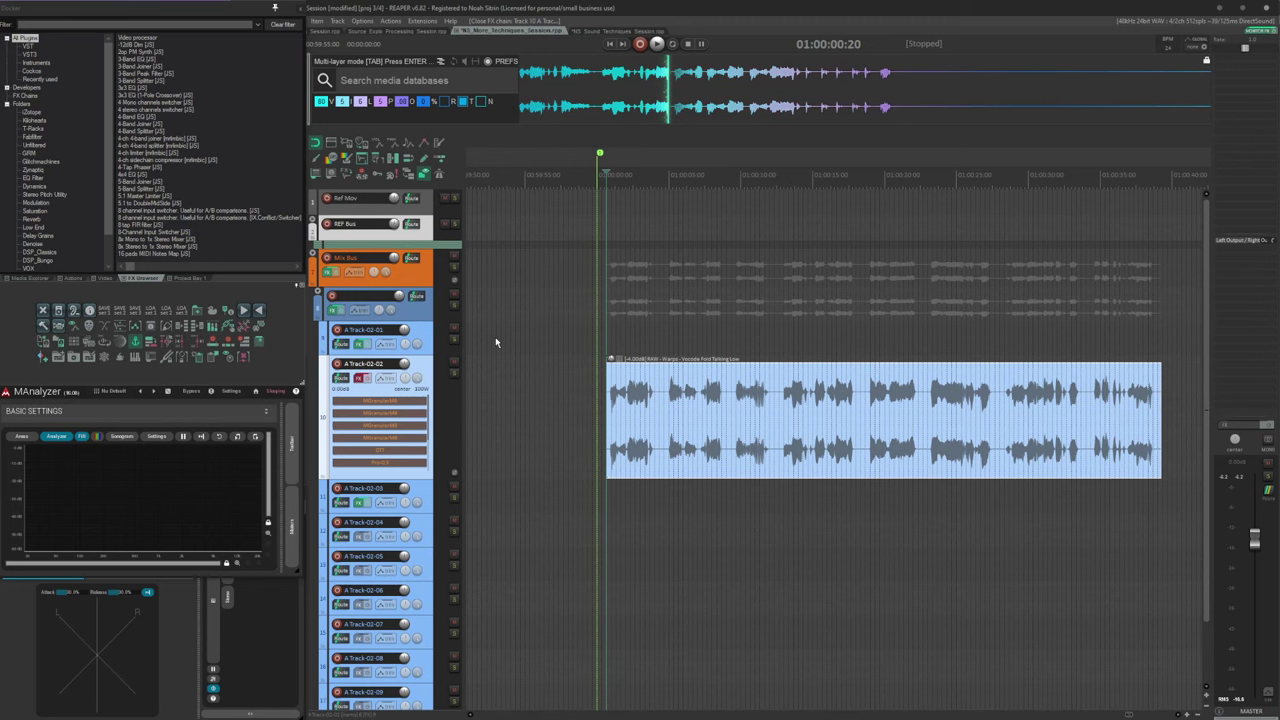
Filter the plugin list for MGranularMB and audition the unprocessed voice recording on A Track-02-02
{"action": "left_click", "coordinate": [71, 25]}
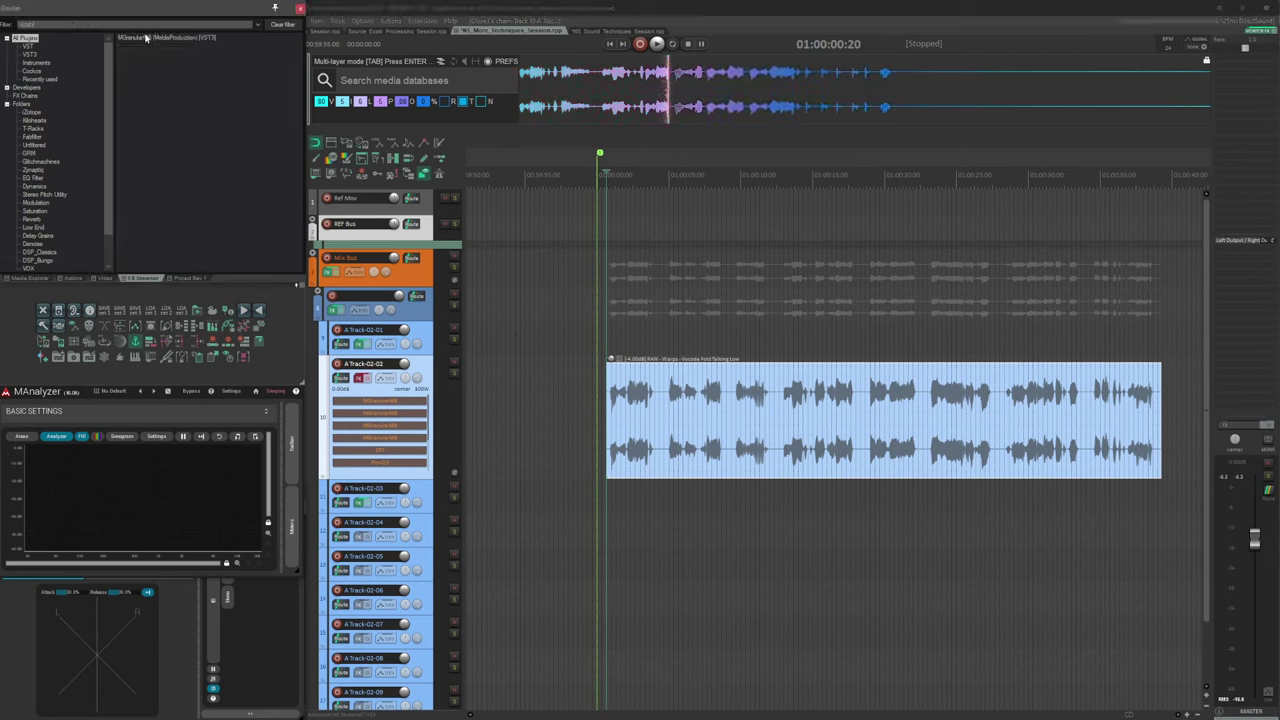
{"action": "left_click", "coordinate": [579, 418]}
{"action": "scroll", "coordinate": [577, 420], "scroll_direction": "right", "scroll_amount": 2}
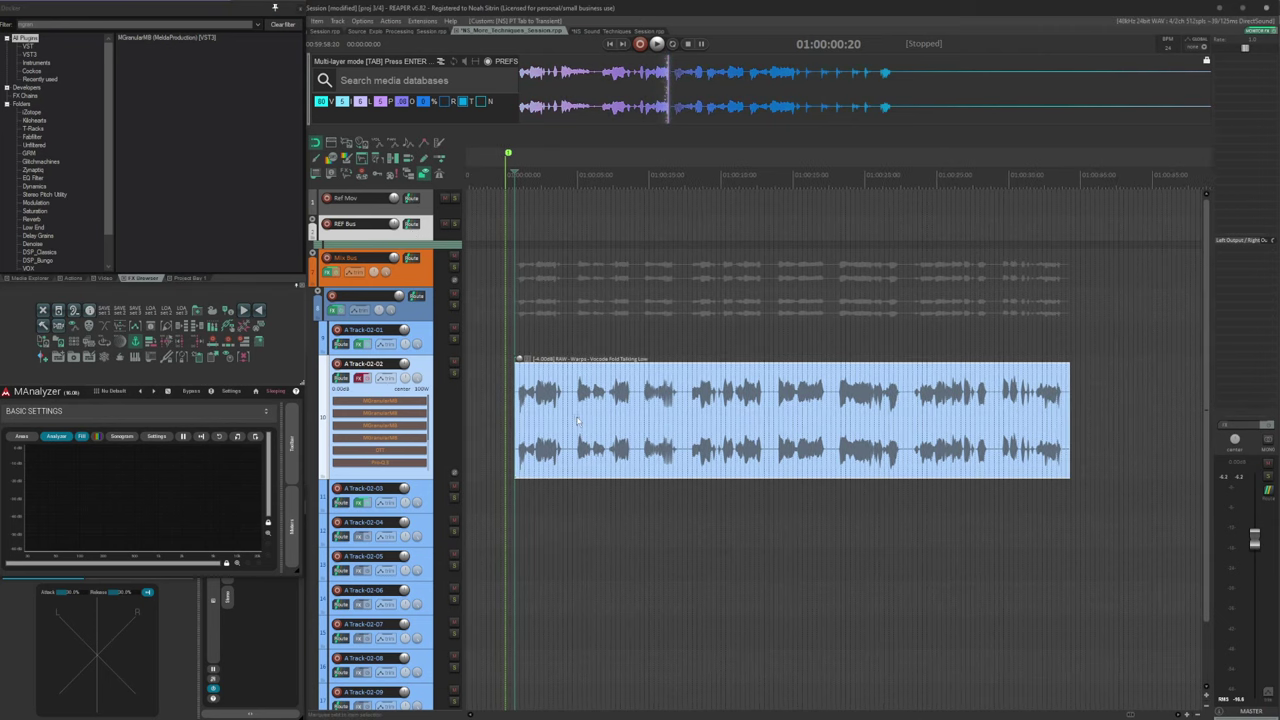
{"action": "key", "text": "space"}
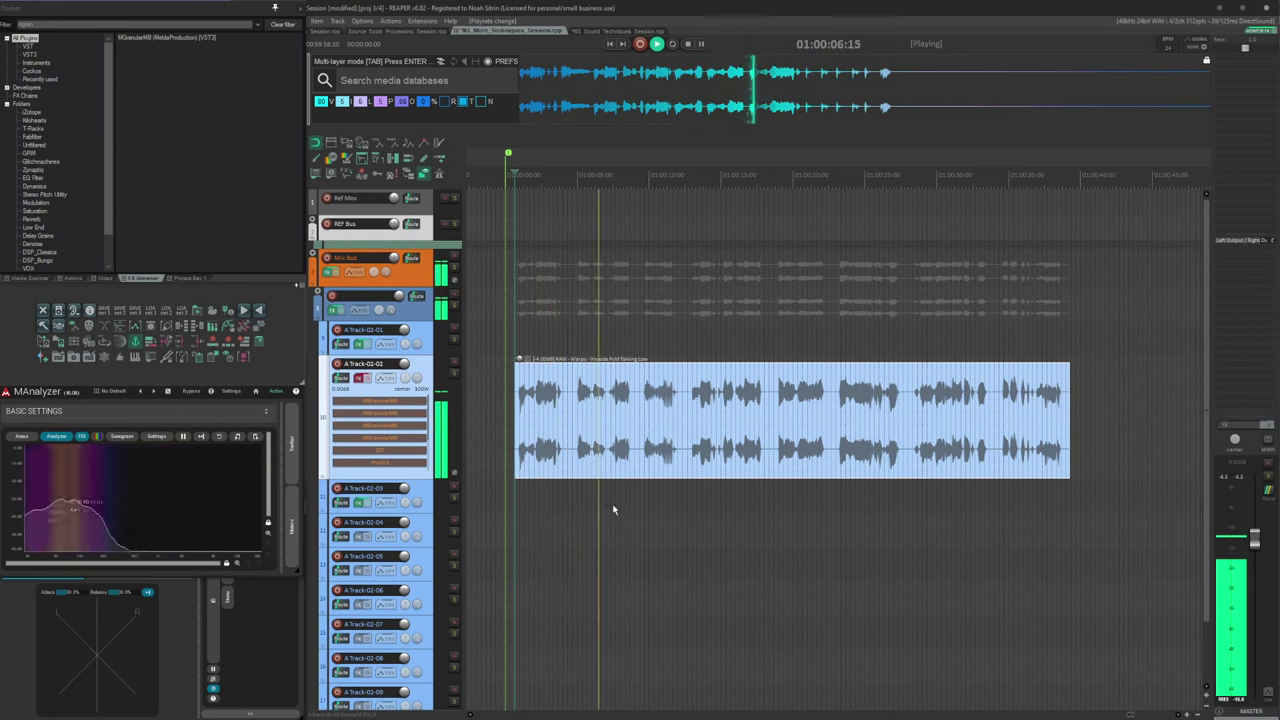
{"action": "key", "text": "space"}
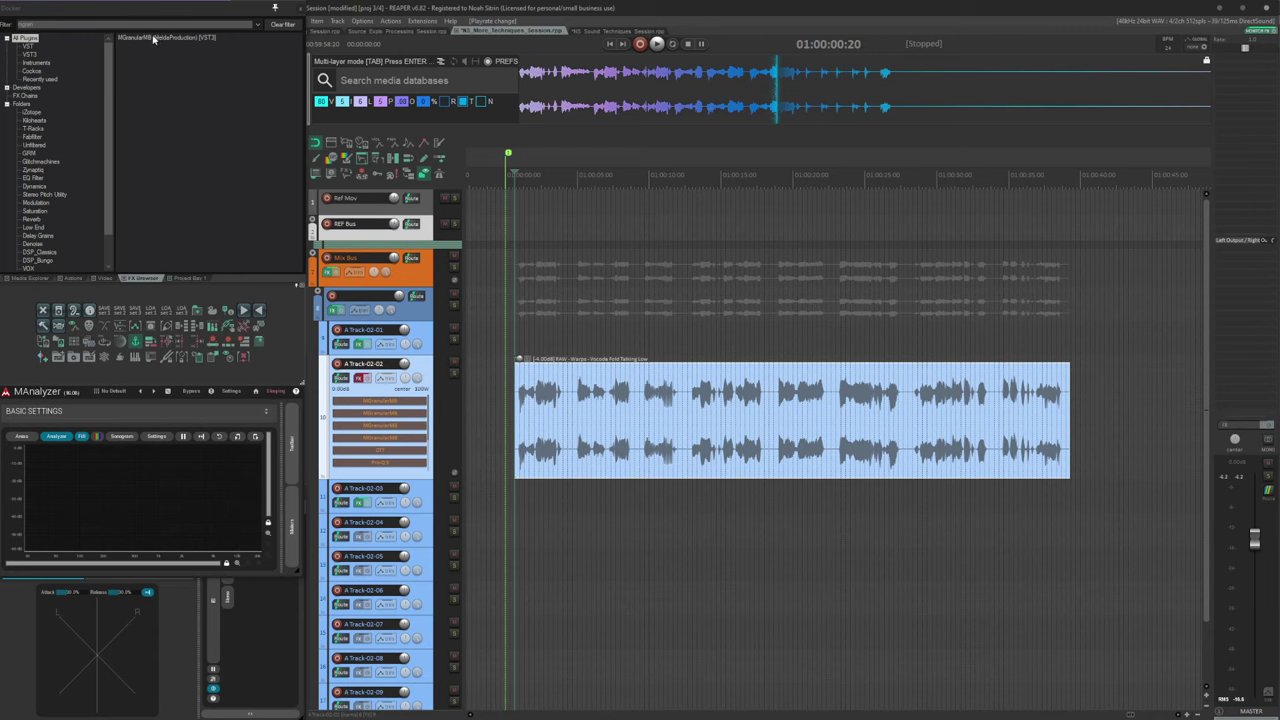
Add MGranularMB as the first plugin in the effects chain of A Track-02-02 and enable the track's effects
{"action": "left_click_drag", "start_coordinate": [153, 38], "coordinate": [428, 370]}
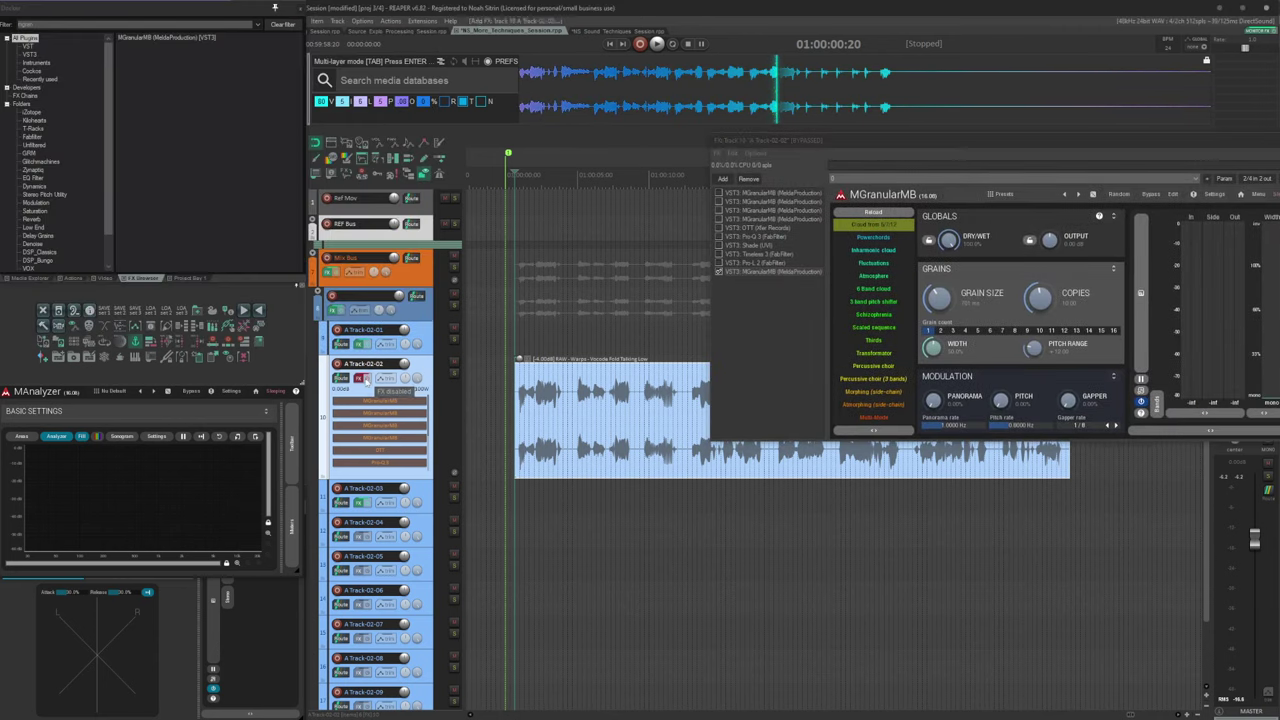
{"action": "left_click_drag", "start_coordinate": [832, 145], "coordinate": [635, 241]}
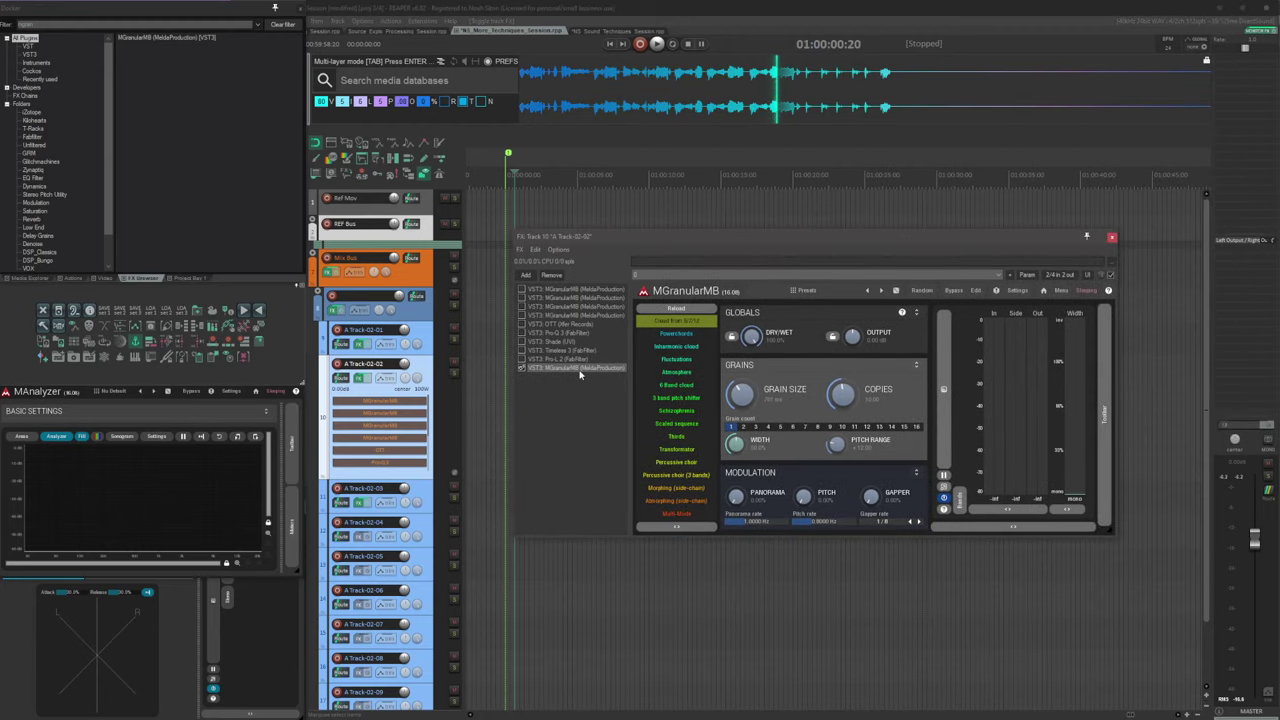
{"action": "left_click_drag", "start_coordinate": [573, 293], "coordinate": [571, 291]}
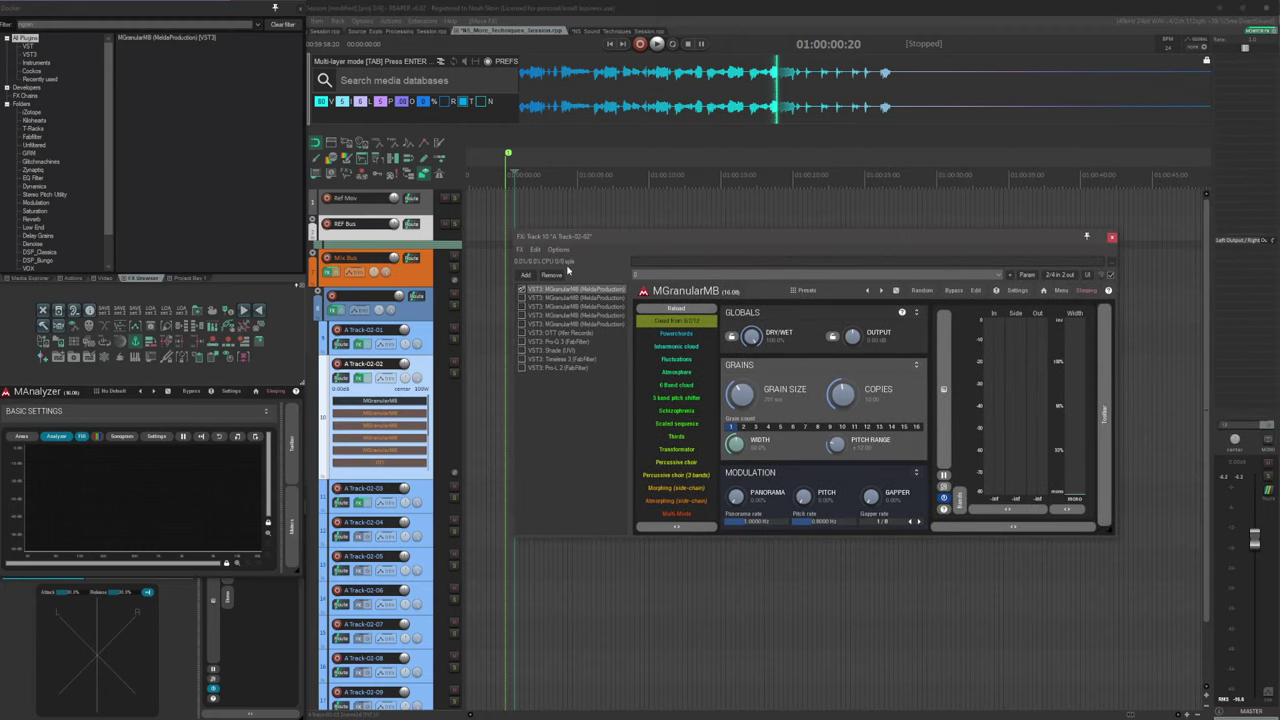
{"action": "left_click_drag", "start_coordinate": [658, 236], "coordinate": [547, 163]}
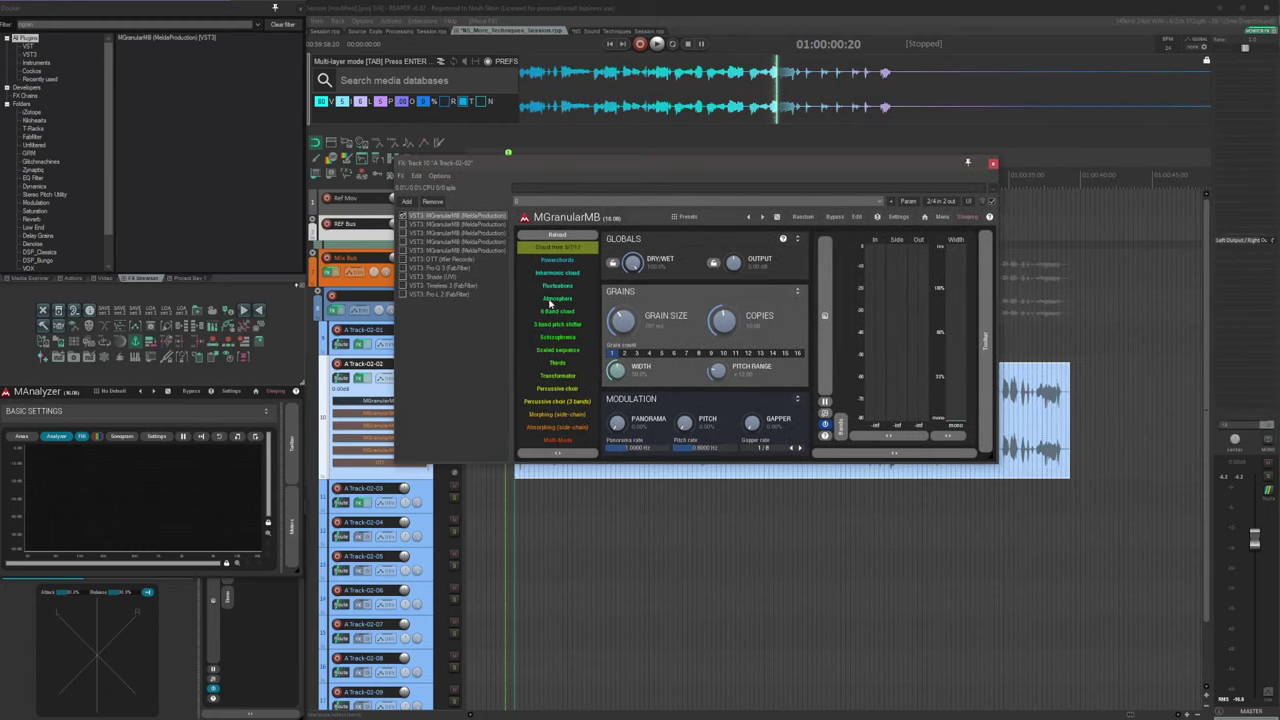
Load the Schizophrenia device in the new MGranularMB instance and switch the plugin to its detailed edit view
{"action": "left_click", "coordinate": [556, 287]}
{"action": "left_click", "coordinate": [561, 338]}
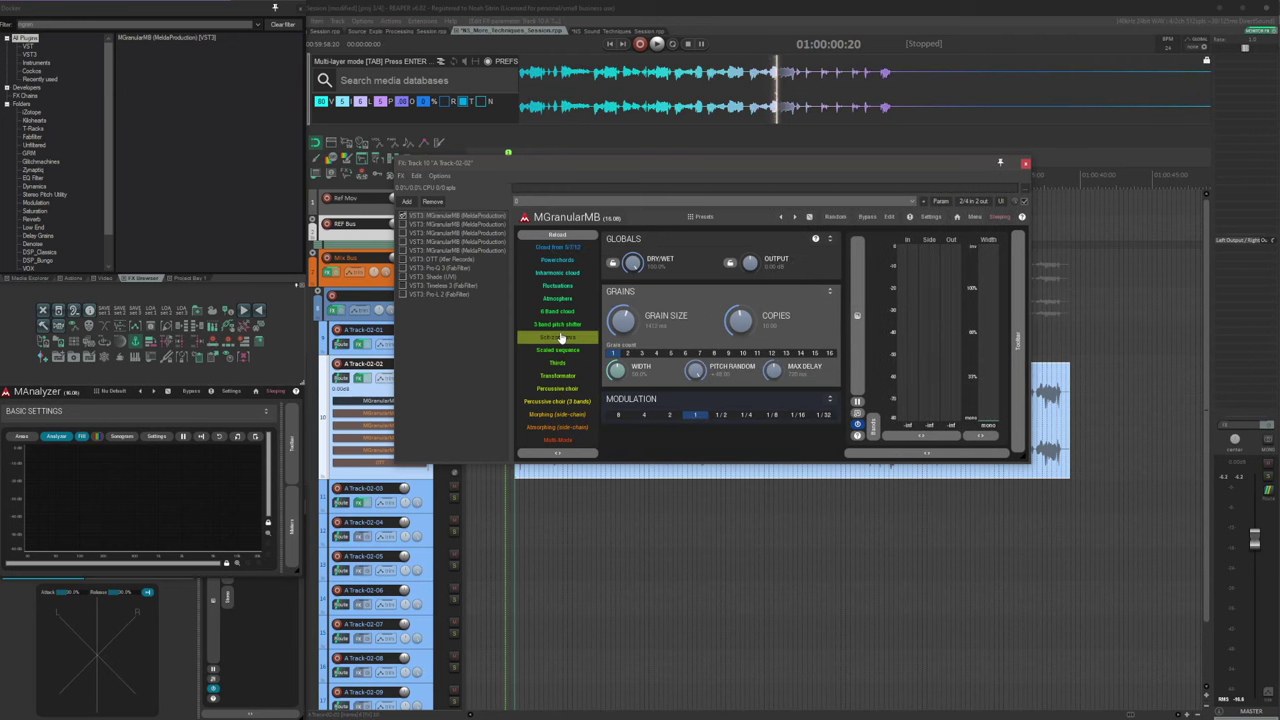
{"action": "left_click", "coordinate": [890, 218]}
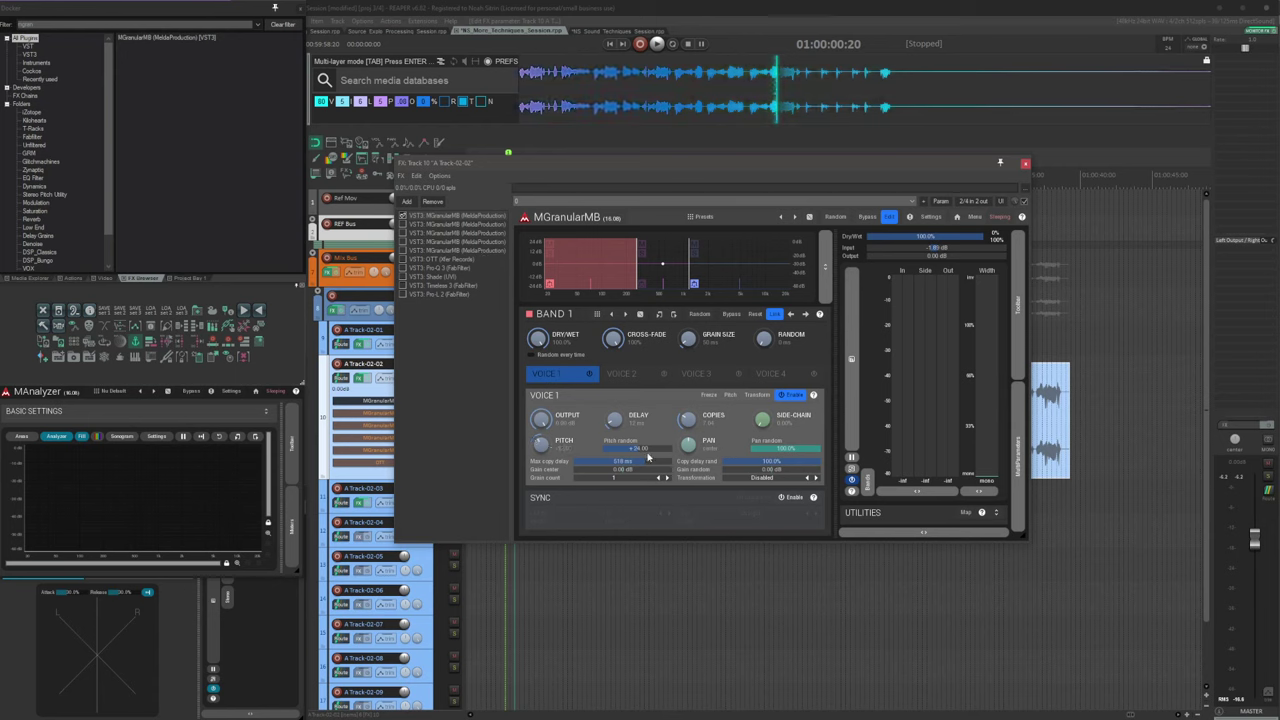
Bypass the first MGranularMB instance and inspect the settings of bands 1, 2 and 3 in the second instance
{"action": "left_click", "coordinate": [405, 224]}
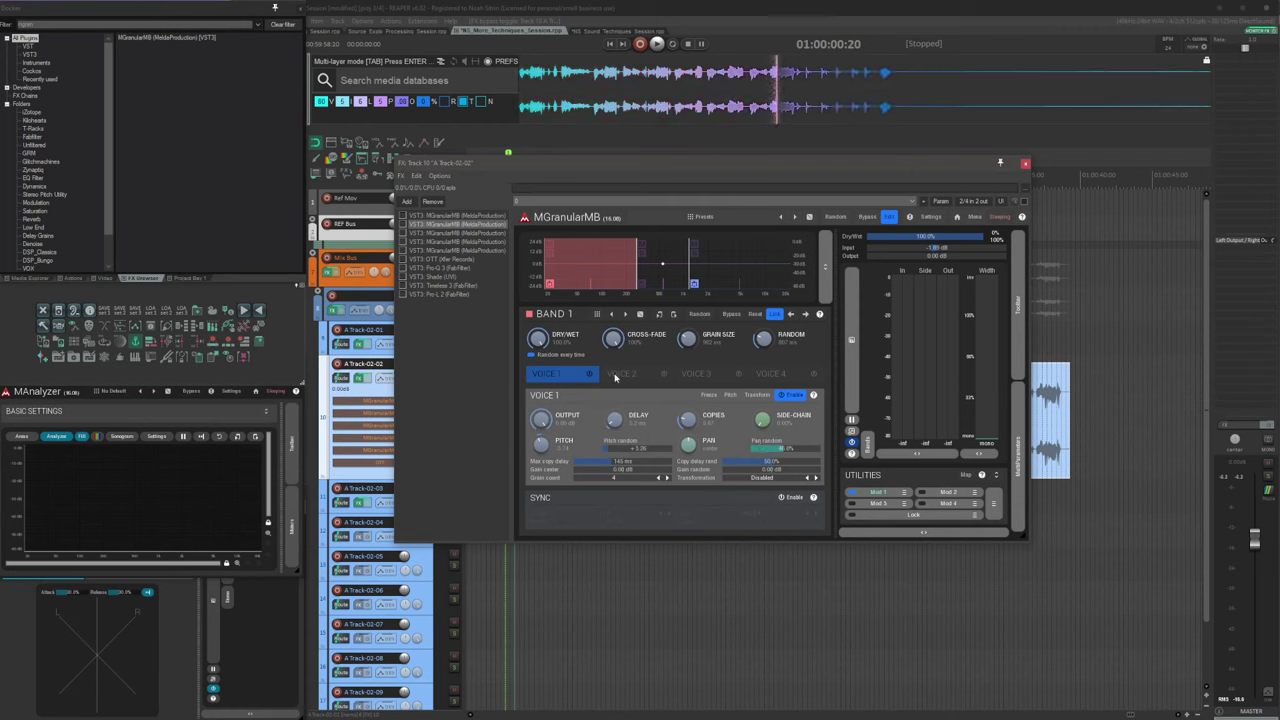
{"action": "left_click", "coordinate": [677, 275]}
{"action": "left_click", "coordinate": [745, 278]}
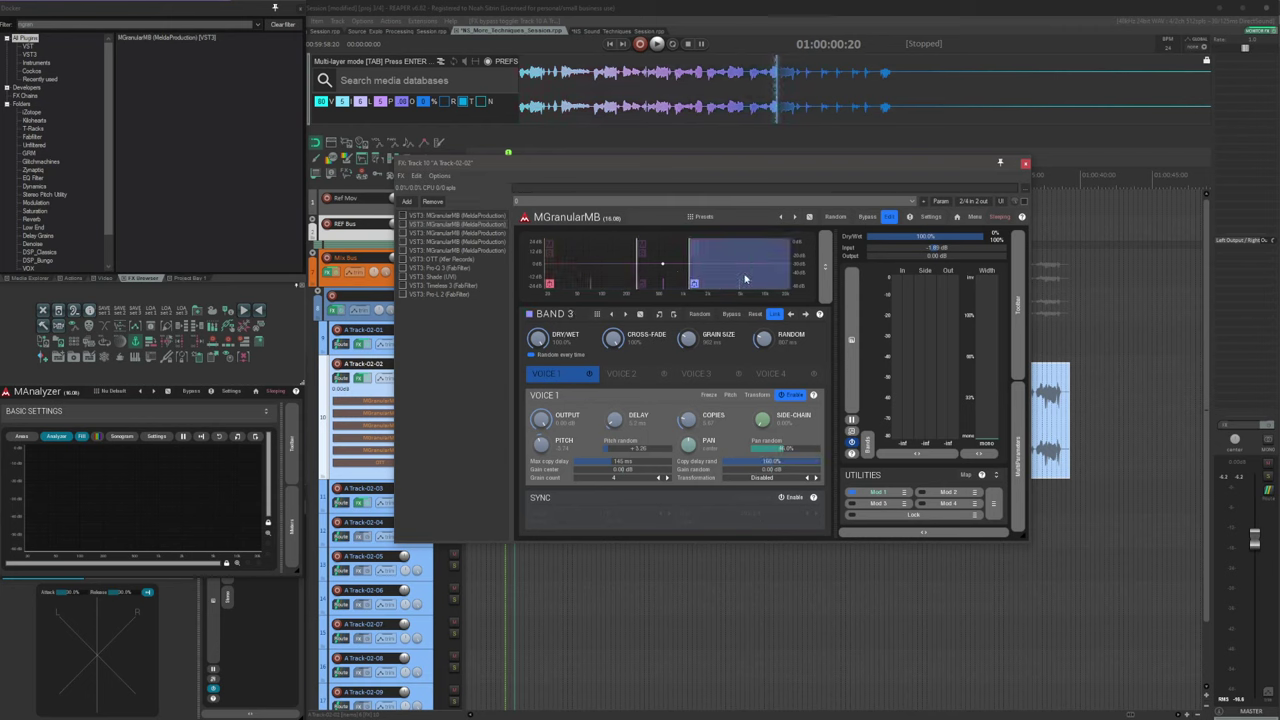
{"action": "left_click", "coordinate": [674, 281]}
{"action": "left_click", "coordinate": [582, 283]}
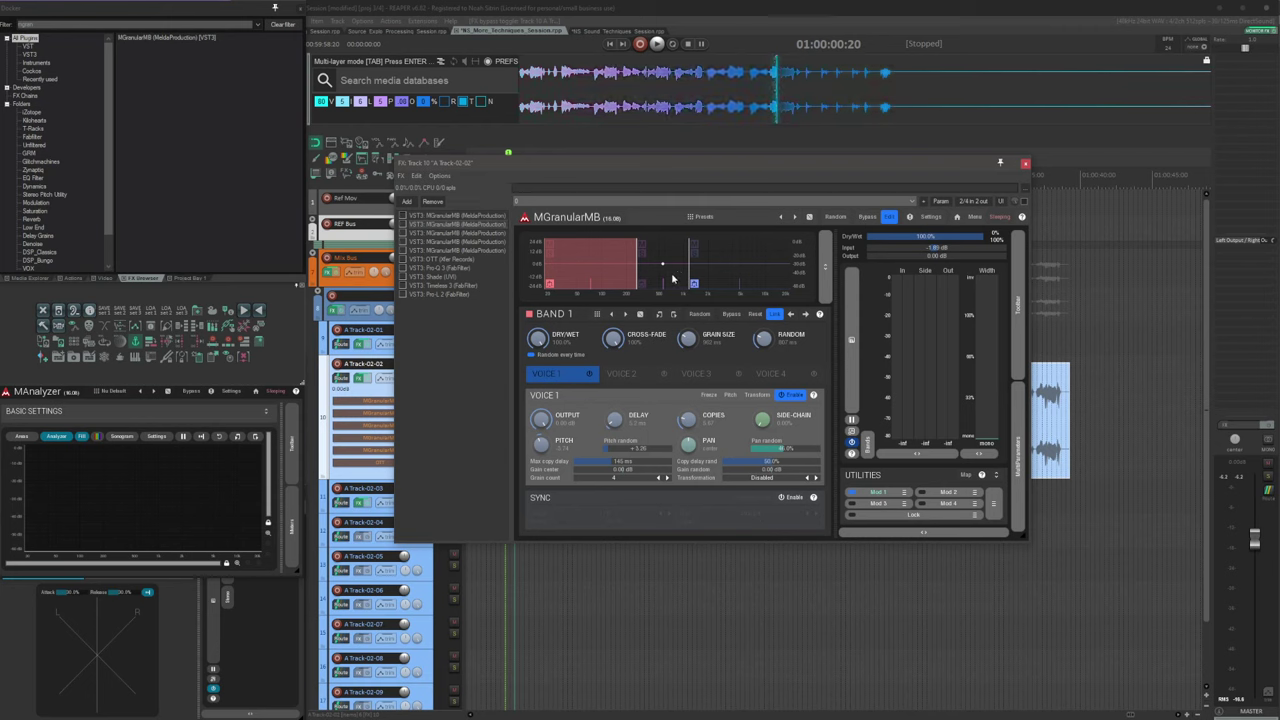
{"action": "left_click", "coordinate": [673, 279]}
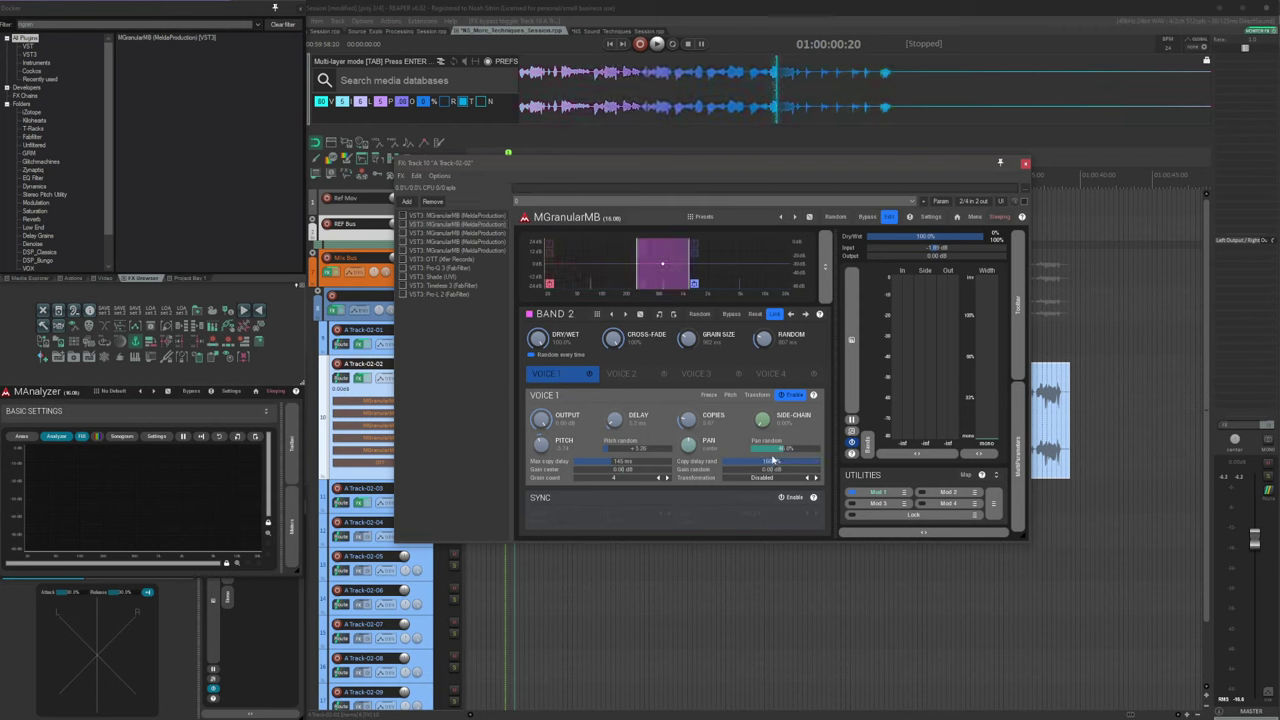
{"action": "left_click", "coordinate": [763, 281]}
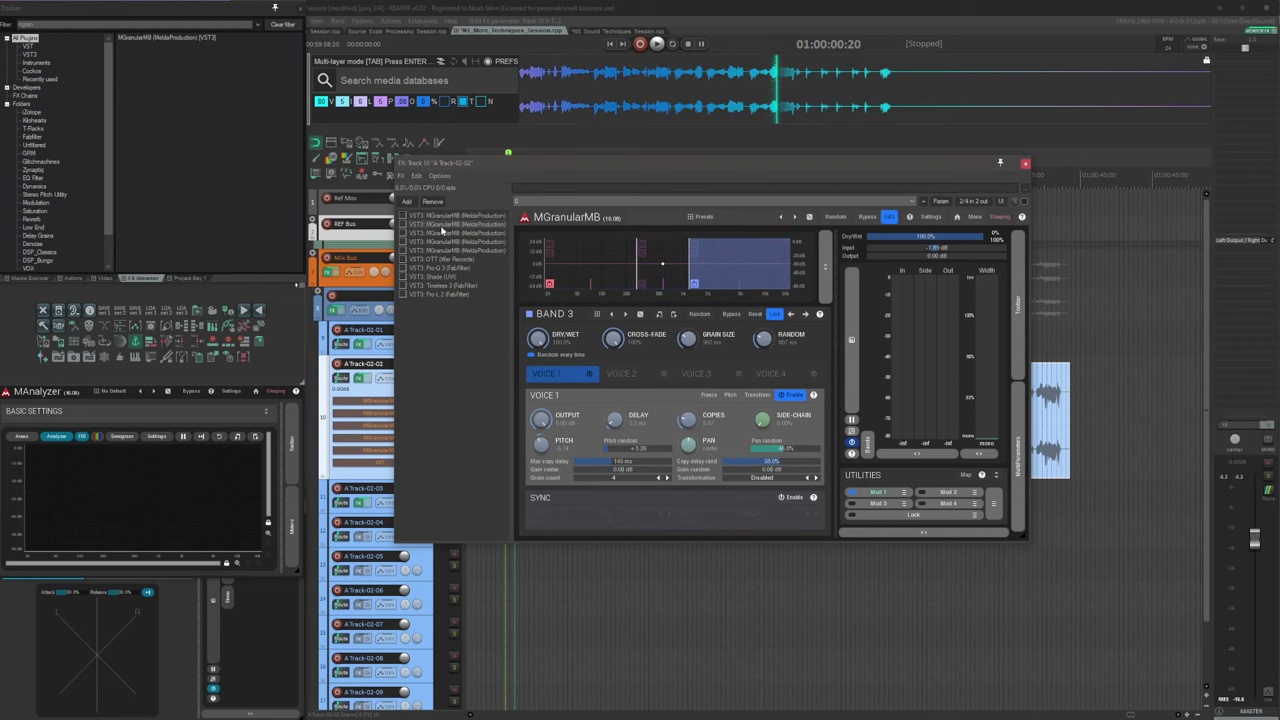
Enable the second MGranularMB instance and play the voice recording through it
{"action": "left_click_drag", "start_coordinate": [557, 170], "coordinate": [728, 269]}
{"action": "key", "text": "space"}
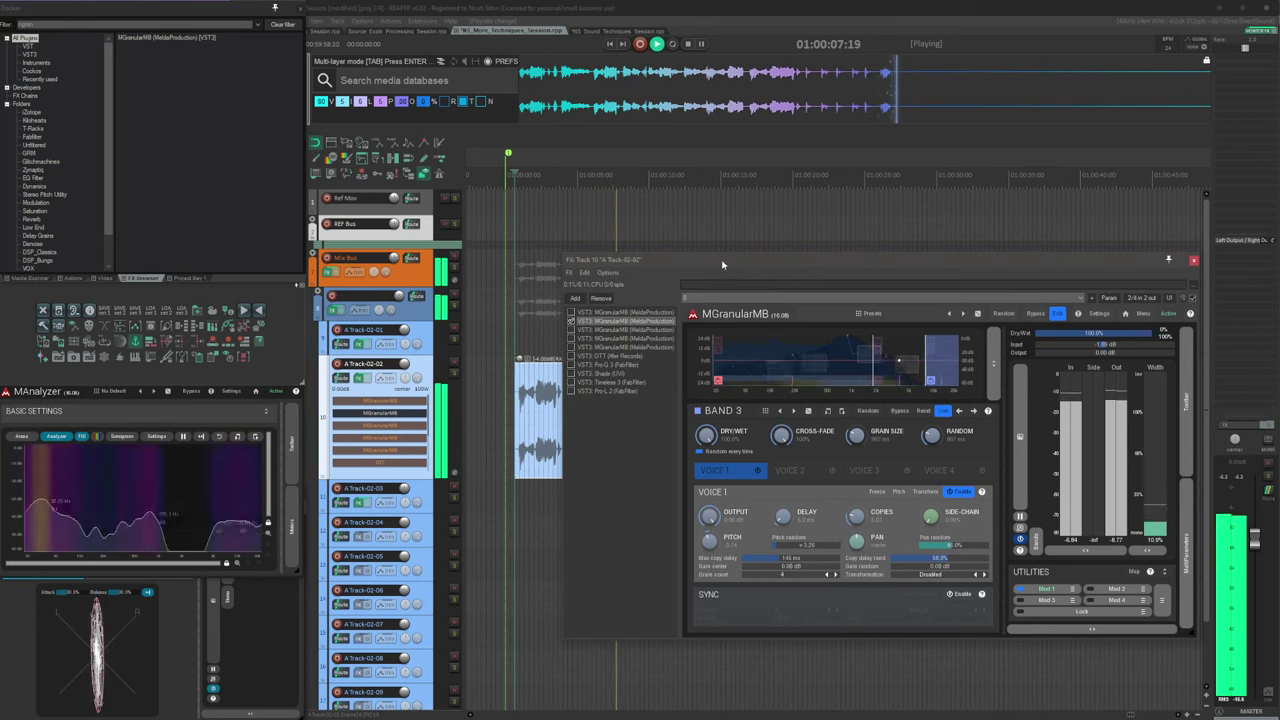
{"action": "left_click_drag", "start_coordinate": [708, 266], "coordinate": [701, 152]}
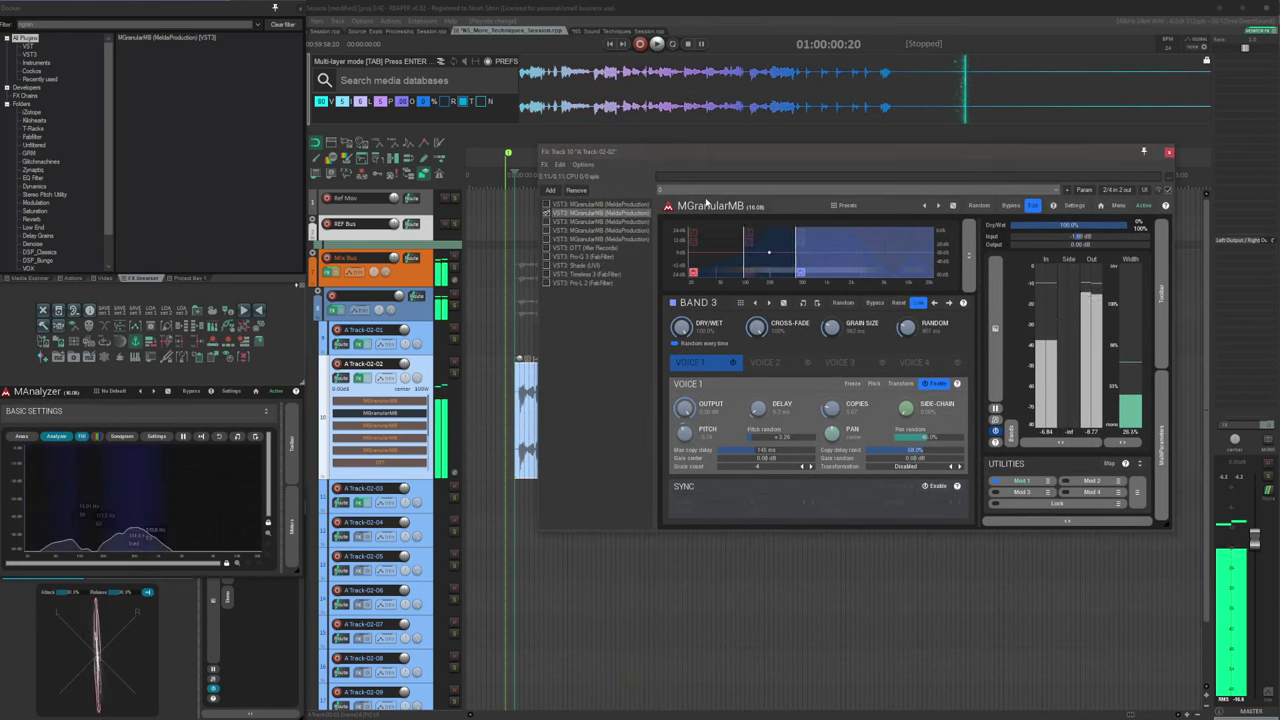
{"action": "key", "text": "space"}
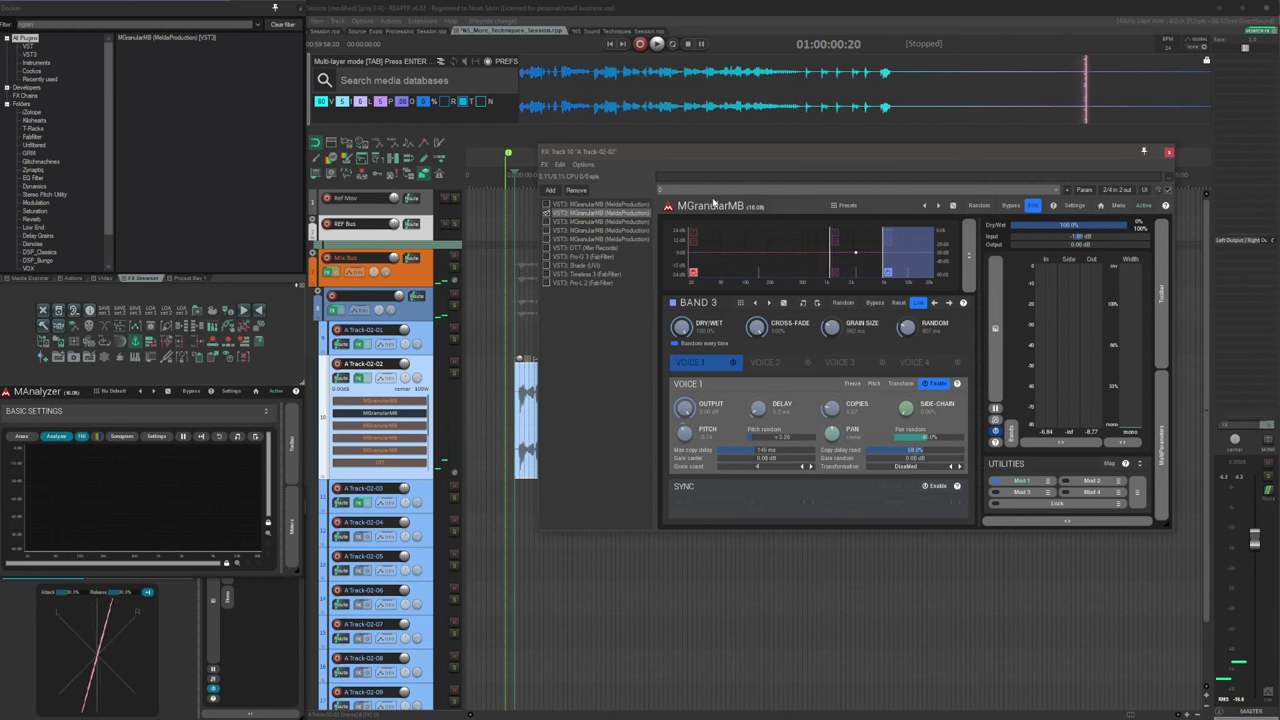
Open Modulator 1 of the second MGranularMB instance, examine its shape, rate and assigned band limit parameters, and close it
{"action": "left_click_drag", "start_coordinate": [812, 151], "coordinate": [677, 134]}
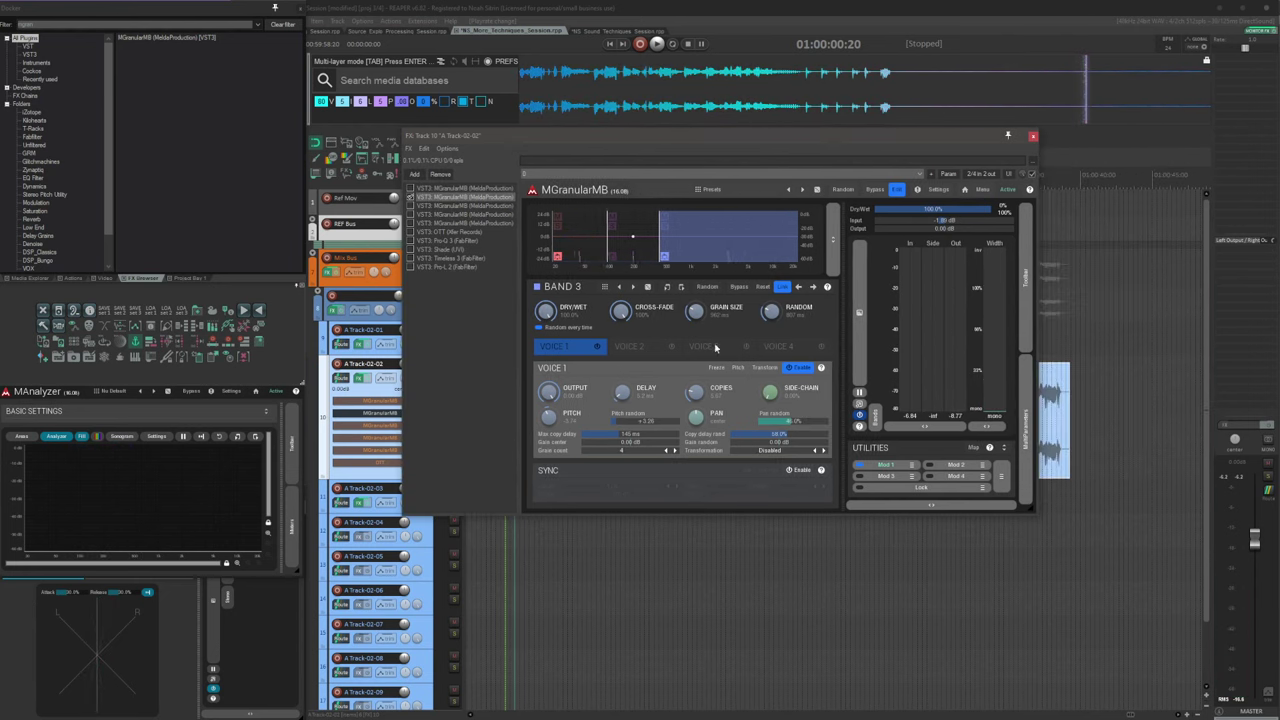
{"action": "left_click", "coordinate": [912, 466]}
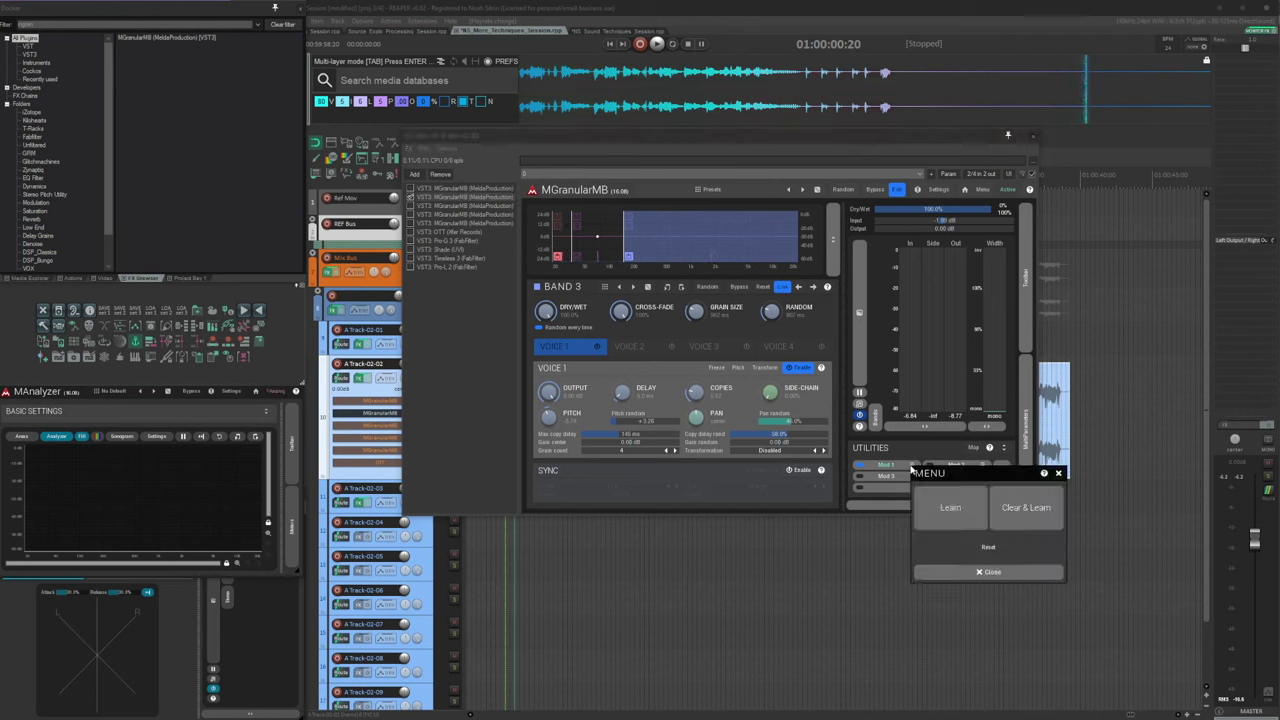
{"action": "left_click", "coordinate": [1060, 473]}
{"action": "left_click", "coordinate": [885, 466]}
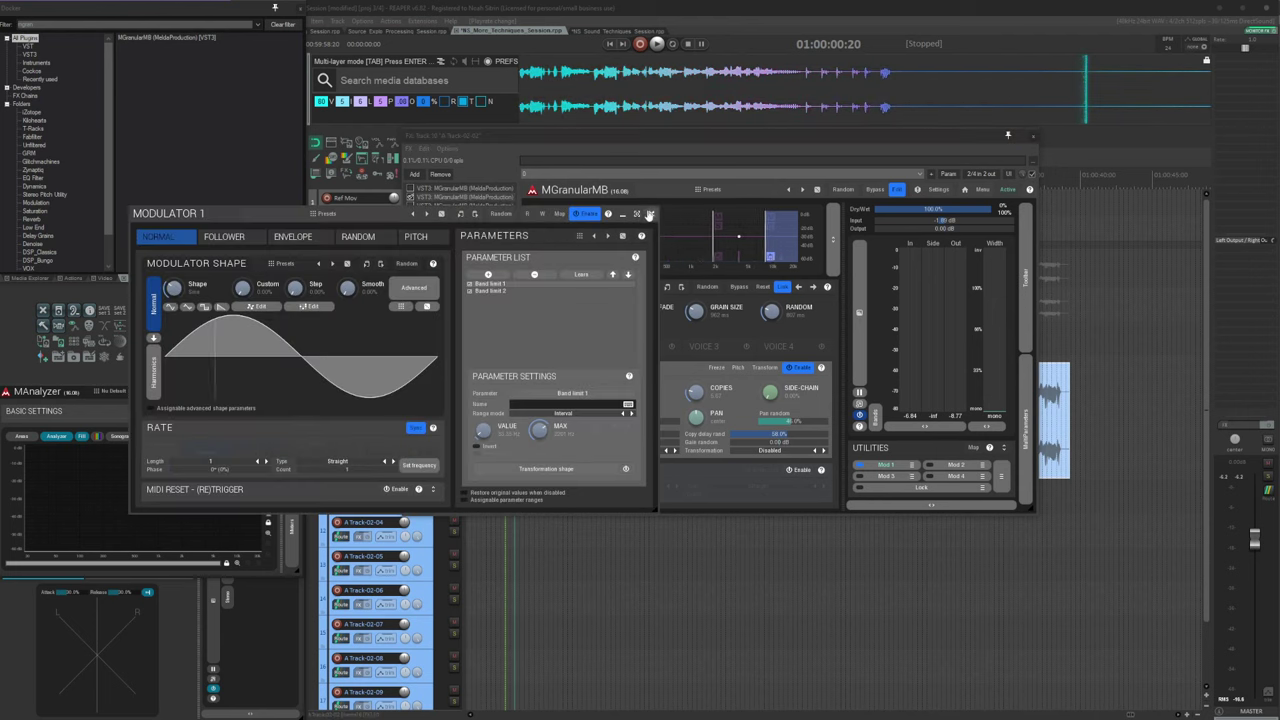
{"action": "left_click", "coordinate": [679, 247]}
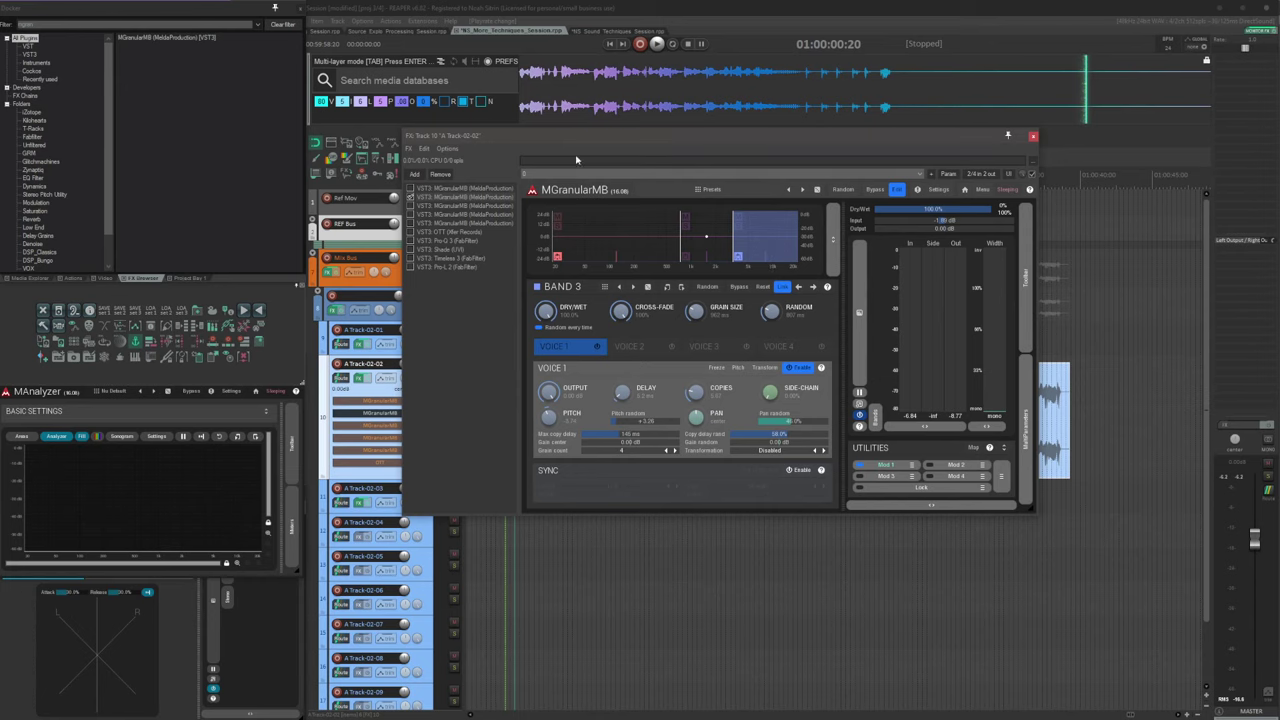
Enable the third, fourth and fifth MGranularMB instances in the effects chain
{"action": "left_click_drag", "start_coordinate": [553, 142], "coordinate": [675, 141]}
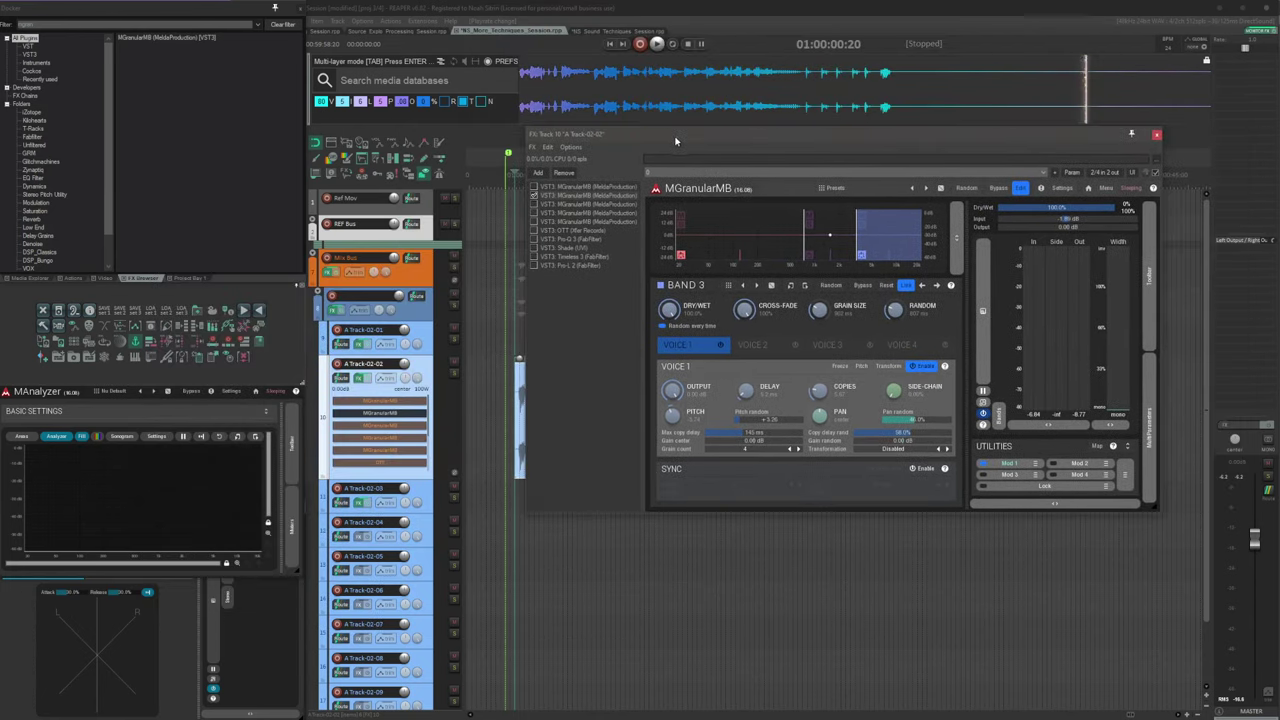
{"action": "left_click", "coordinate": [580, 205]}
{"action": "left_click", "coordinate": [534, 206]}
{"action": "left_click", "coordinate": [550, 213]}
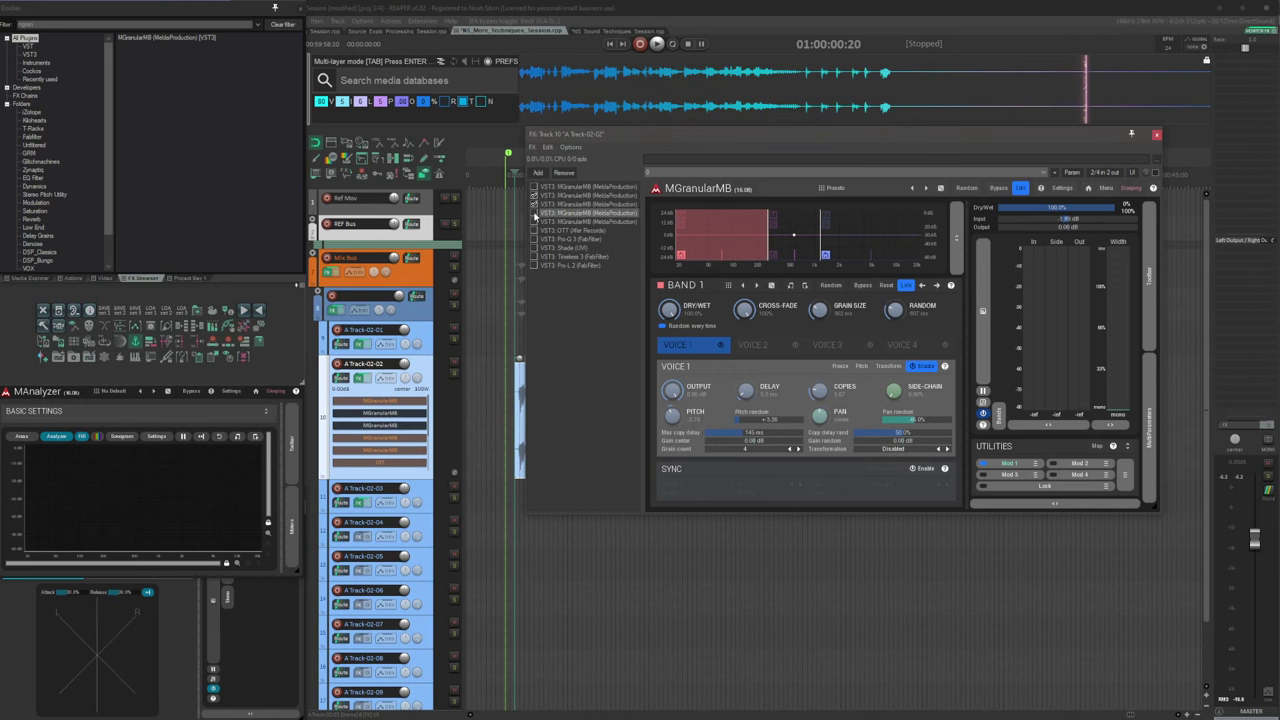
{"action": "left_click", "coordinate": [534, 213]}
{"action": "left_click", "coordinate": [560, 223]}
{"action": "left_click", "coordinate": [534, 222]}
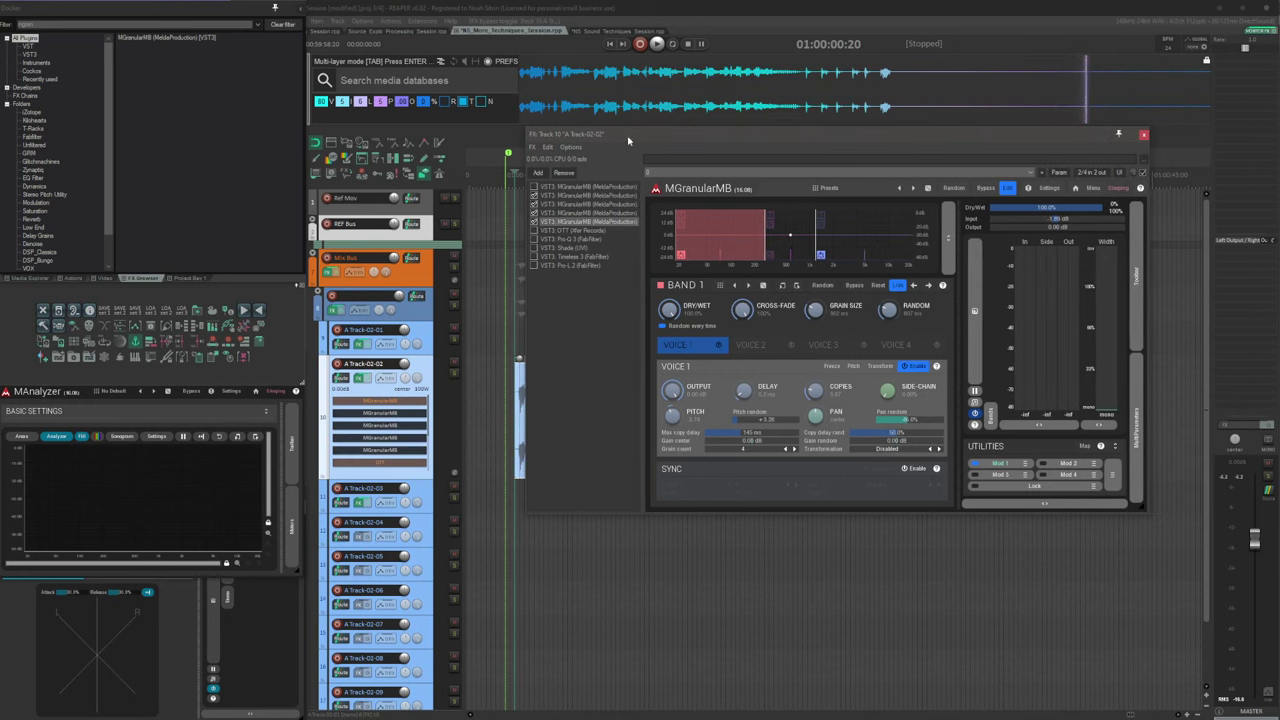
Compare the band crossover positions and settings of the fourth, third and second MGranularMB instances
{"action": "left_click_drag", "start_coordinate": [628, 141], "coordinate": [369, 114]}
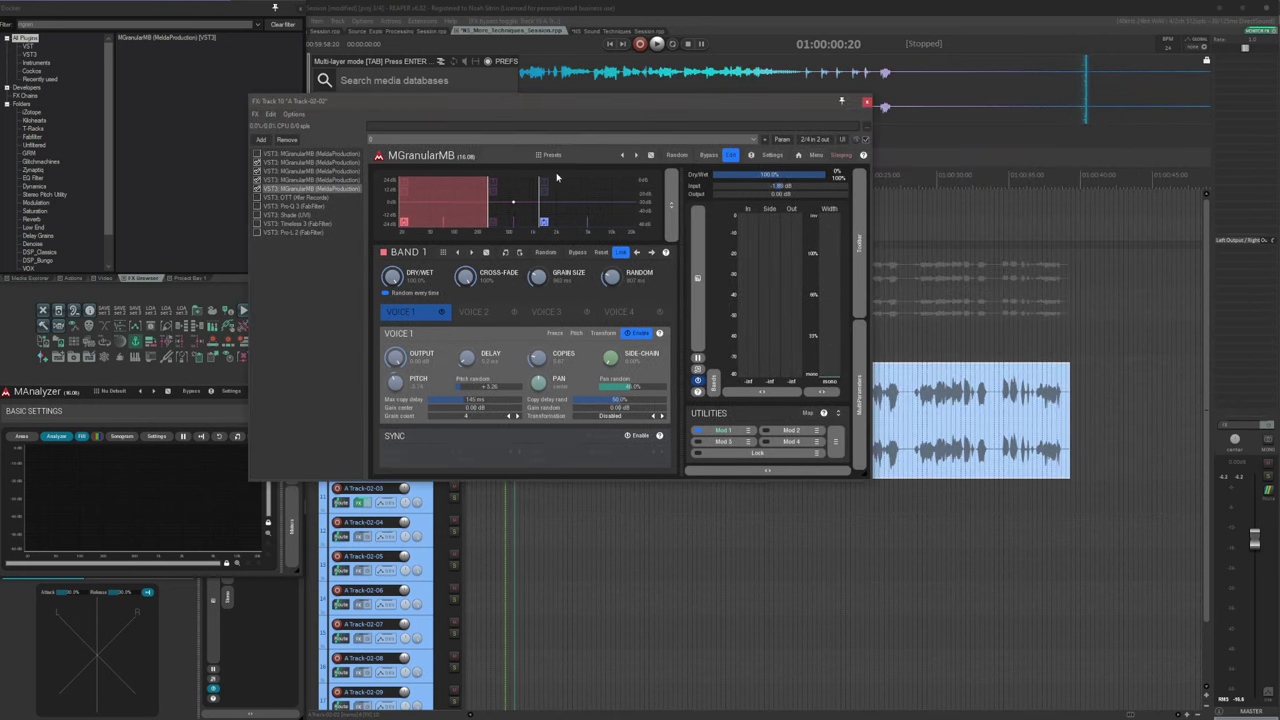
{"action": "left_click_drag", "start_coordinate": [532, 103], "coordinate": [712, 175]}
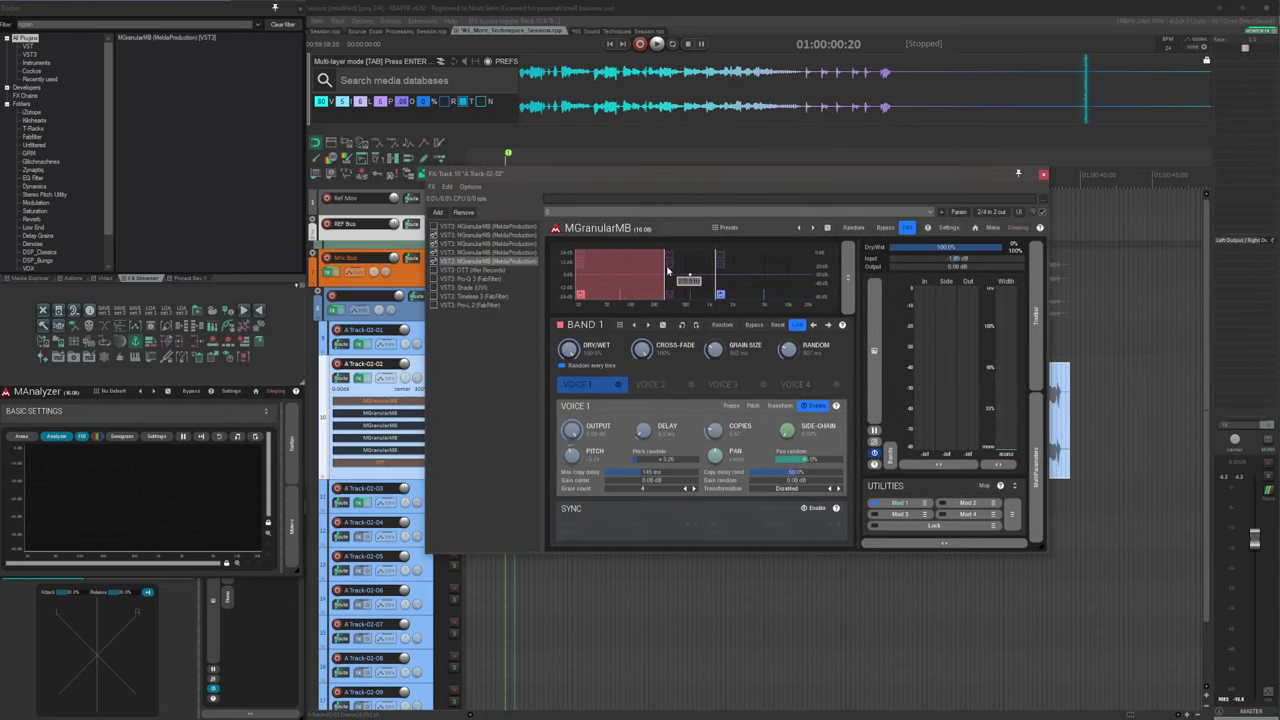
{"action": "left_click", "coordinate": [477, 253]}
{"action": "left_click", "coordinate": [474, 245]}
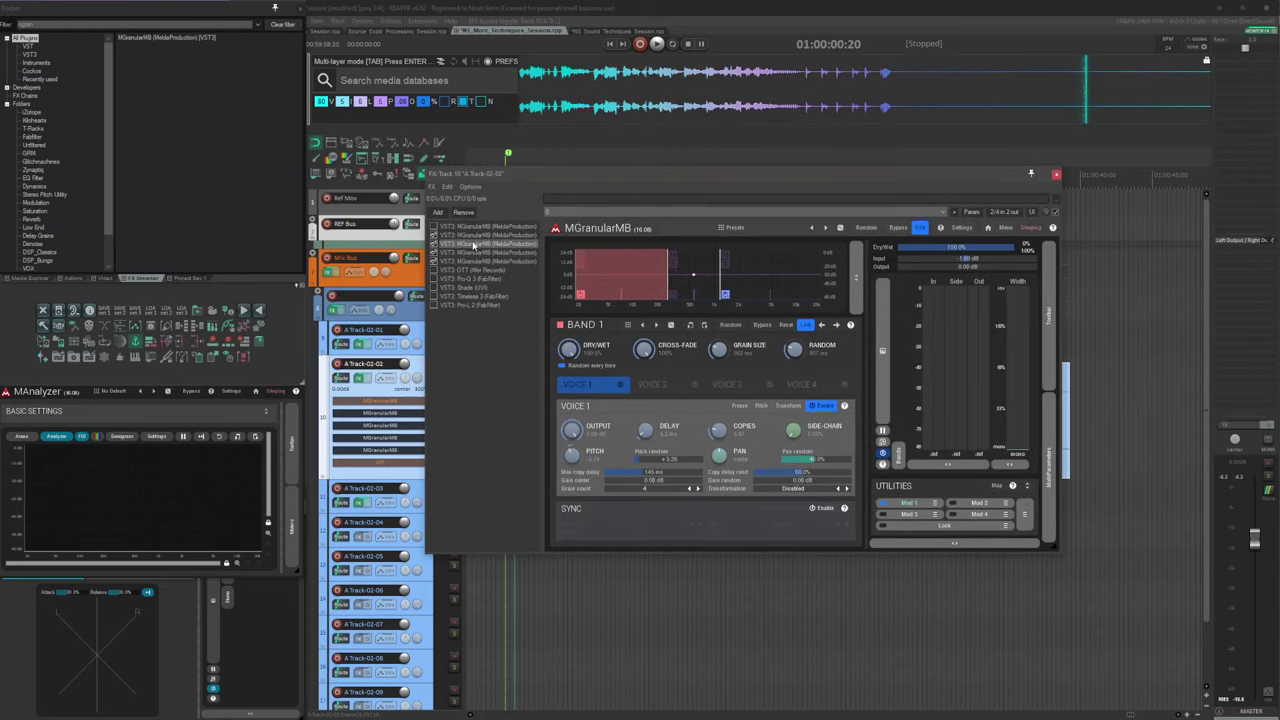
{"action": "left_click", "coordinate": [479, 236]}
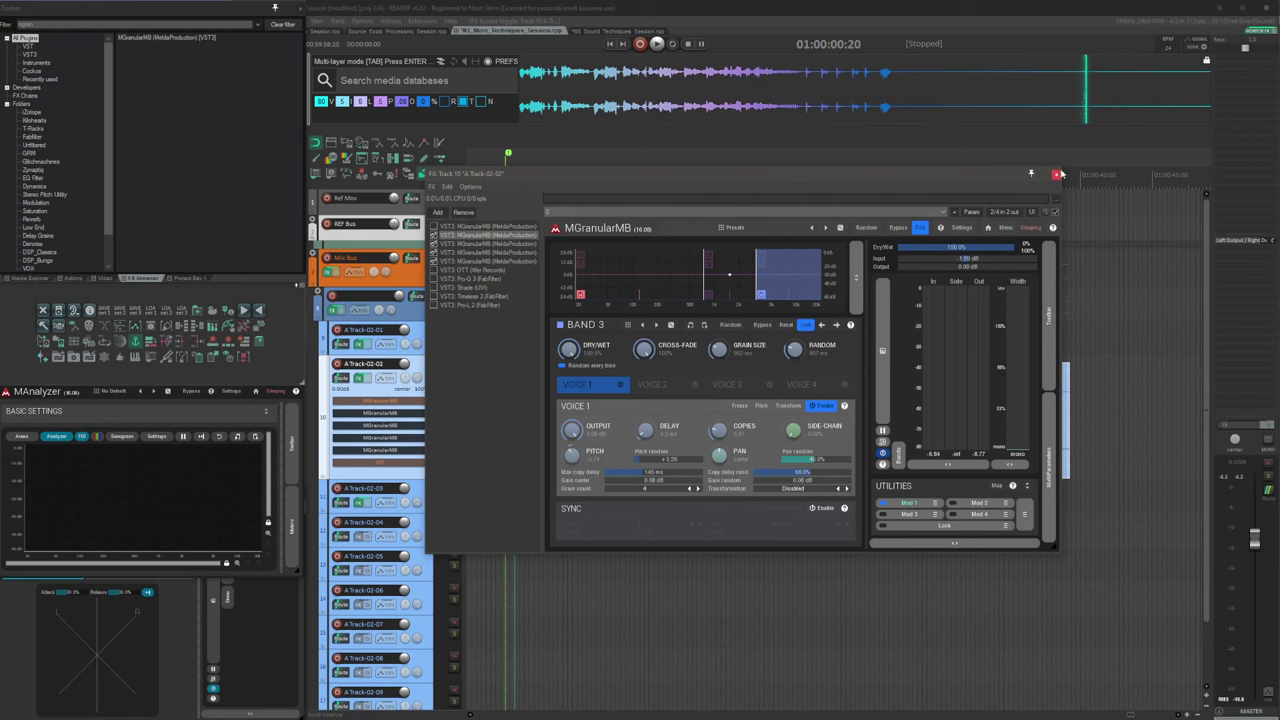
Play the voice recording through the four enabled MGranularMB instances and bypass the effects on A Track-02-02
{"action": "left_click_drag", "start_coordinate": [987, 180], "coordinate": [1186, 201]}
{"action": "key", "text": "space"}
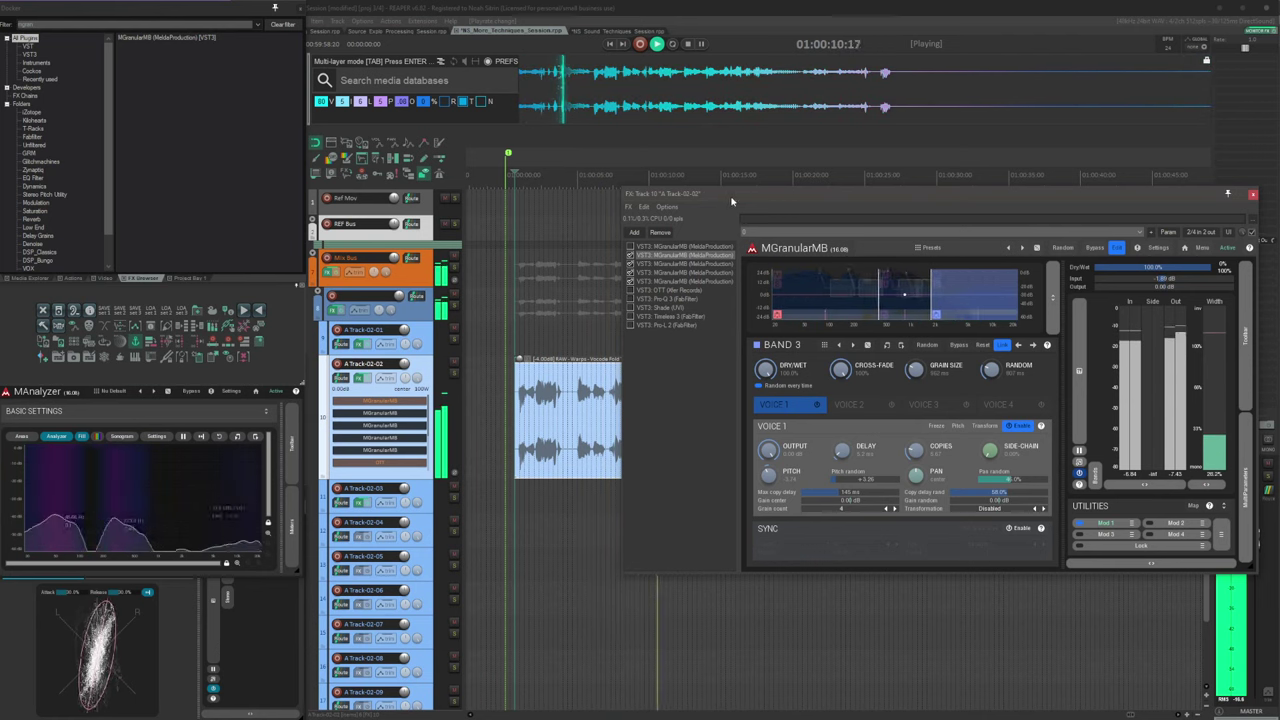
{"action": "left_click_drag", "start_coordinate": [771, 201], "coordinate": [516, 127]}
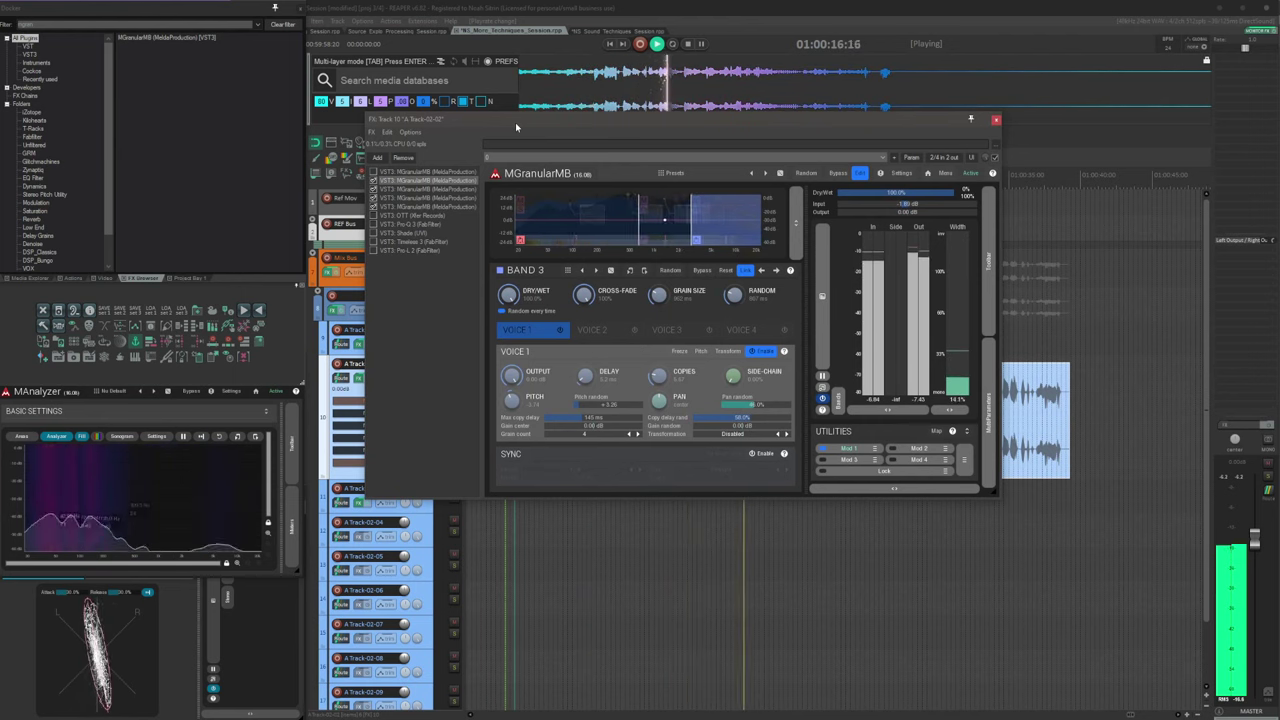
{"action": "left_click_drag", "start_coordinate": [516, 127], "coordinate": [636, 130]}
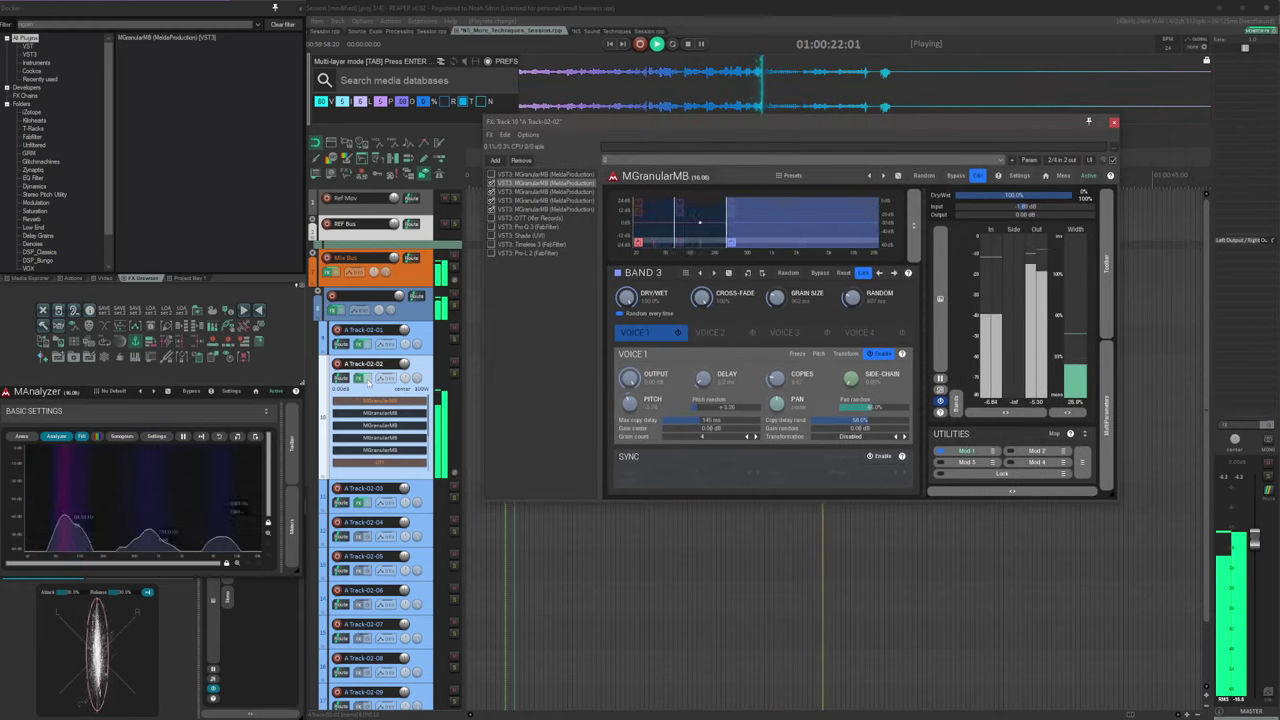
{"action": "key", "text": "space"}
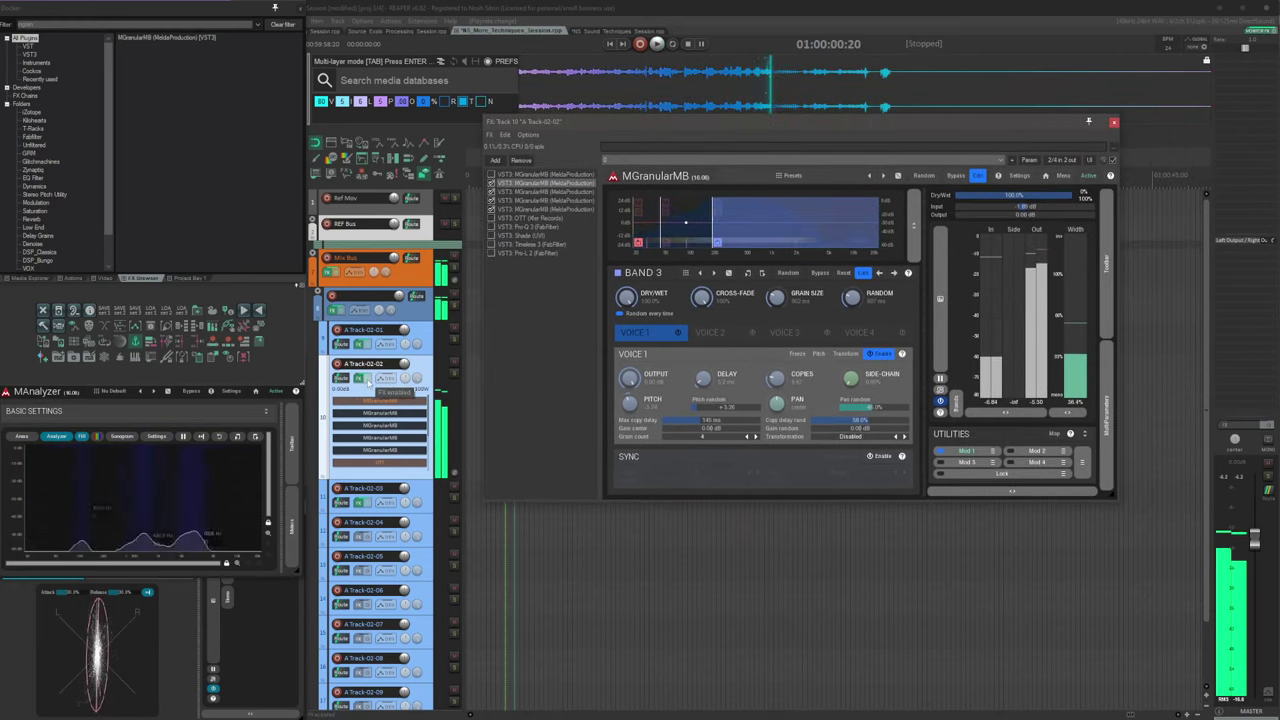
{"action": "left_click", "coordinate": [368, 379]}
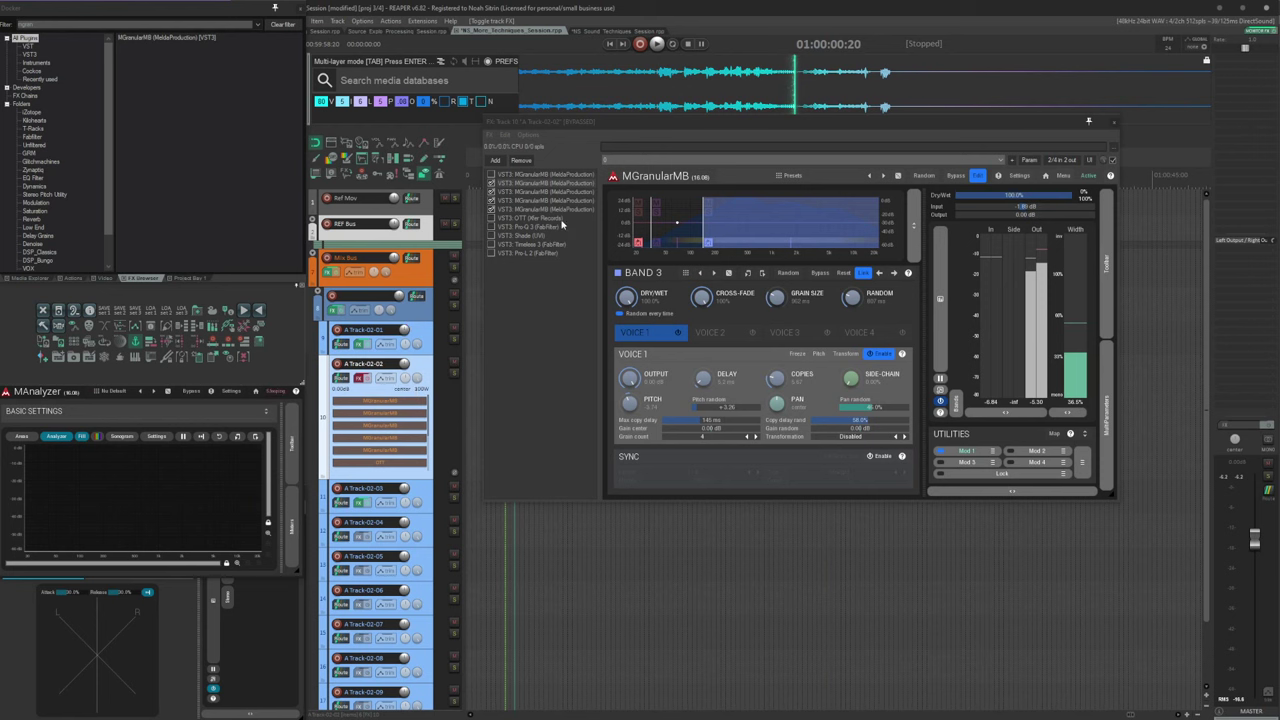
{"action": "left_click_drag", "start_coordinate": [633, 127], "coordinate": [683, 103]}
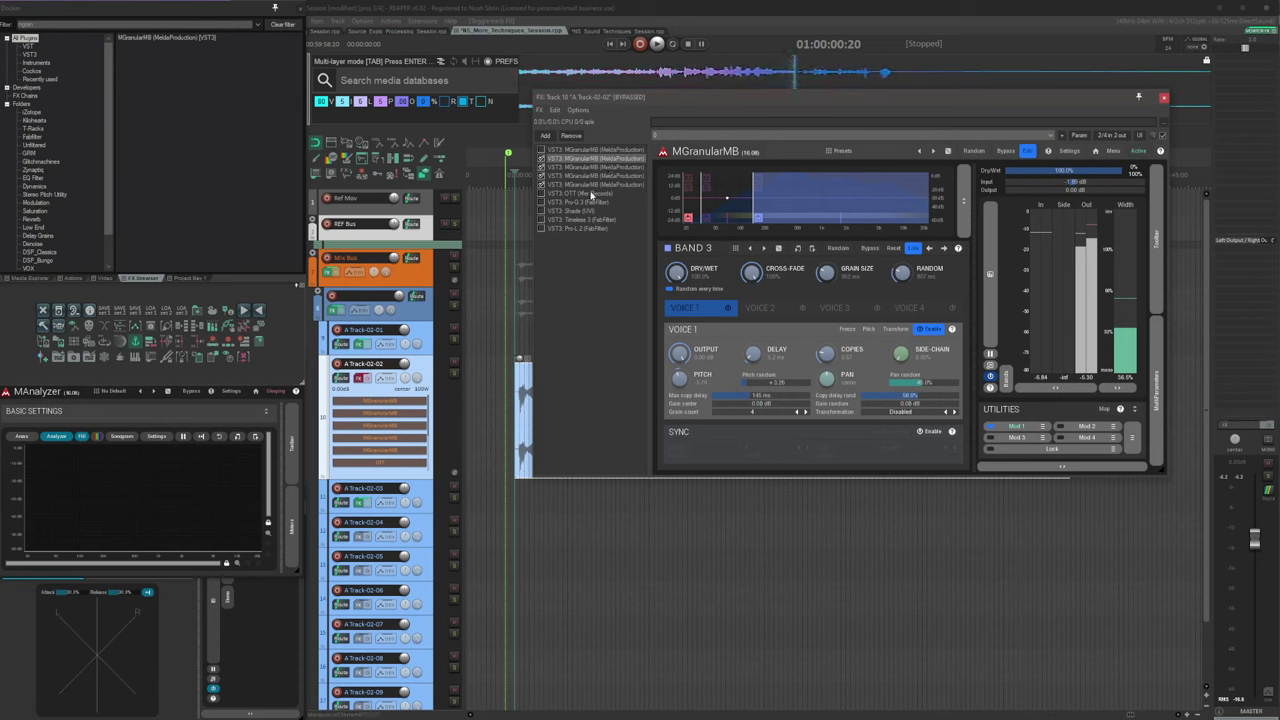
Glance at MGranularMB's simplified view, return to its detailed view, and enable OTT in the effects chain
{"action": "left_click", "coordinate": [1026, 152]}
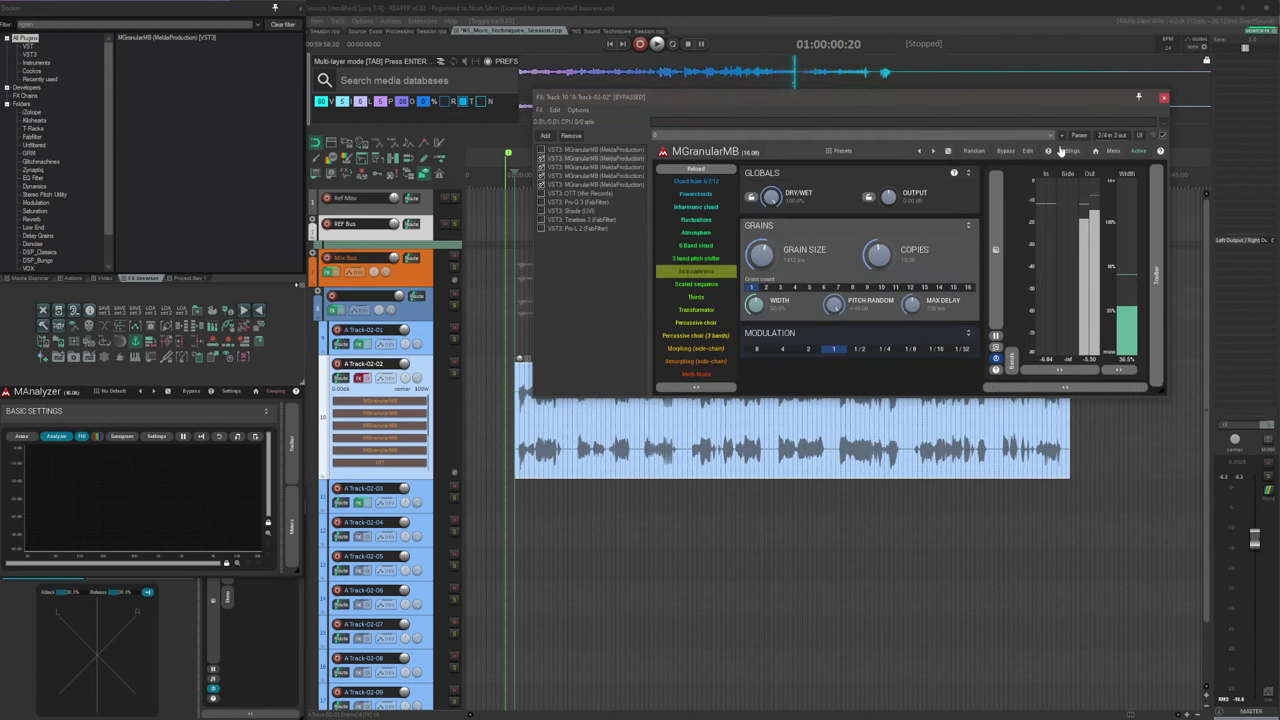
{"action": "left_click", "coordinate": [1028, 151]}
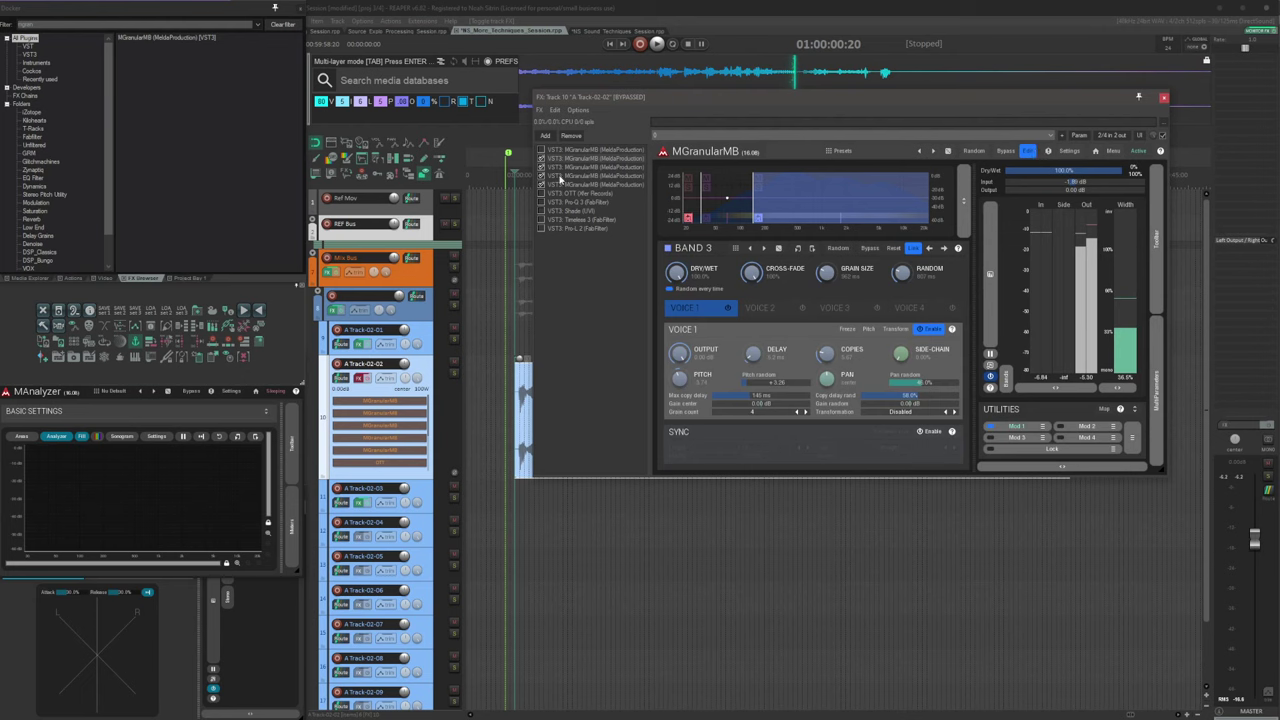
{"action": "left_click", "coordinate": [580, 194]}
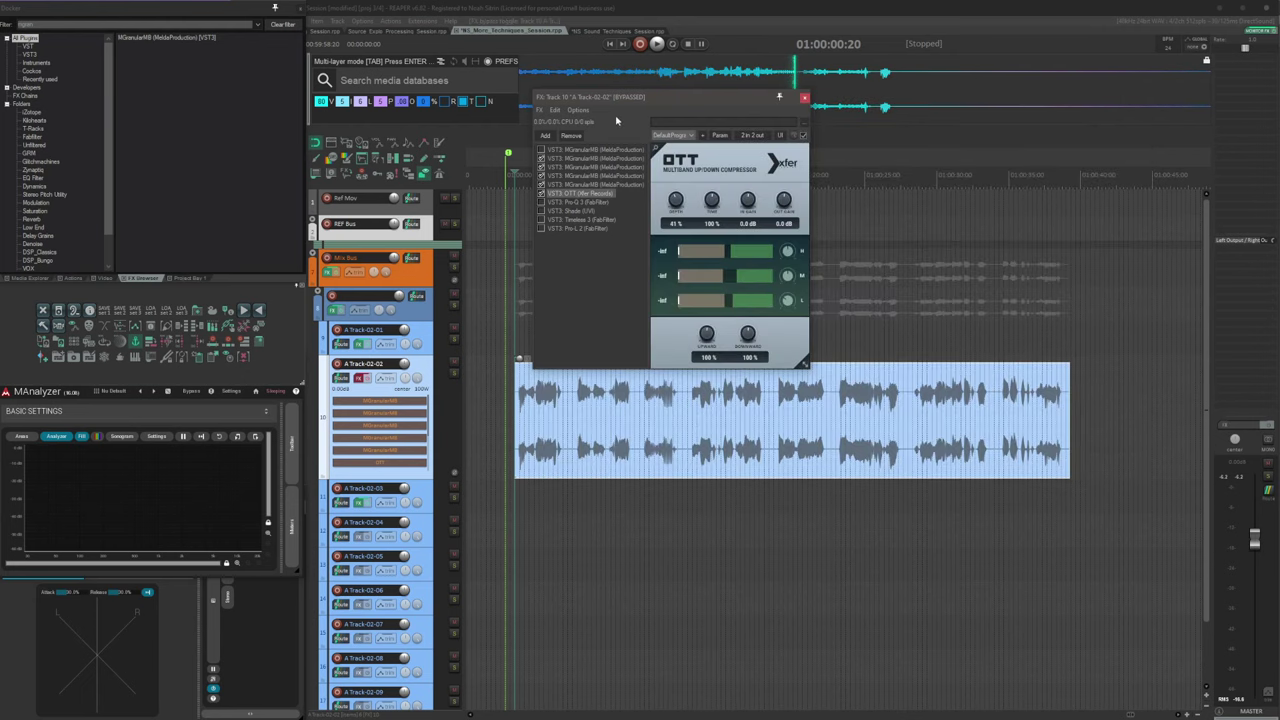
{"action": "left_click_drag", "start_coordinate": [620, 100], "coordinate": [785, 108]}
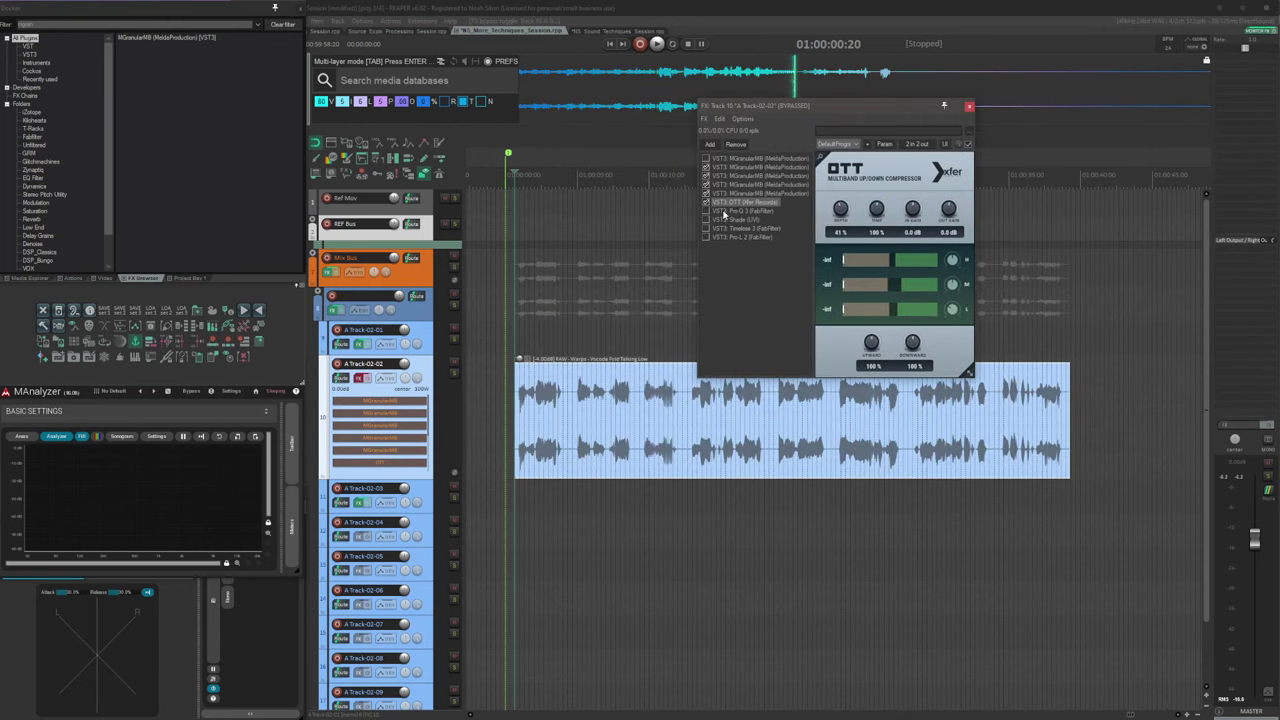
Enable Pro-Q 3 in the effects chain and set its low-cut filter to about 40 Hz
{"action": "left_click", "coordinate": [710, 212]}
{"action": "left_click_drag", "start_coordinate": [795, 107], "coordinate": [663, 181]}
{"action": "mouse_move", "coordinate": [760, 342]}
{"action": "left_click_drag", "start_coordinate": [760, 342], "coordinate": [735, 338]}
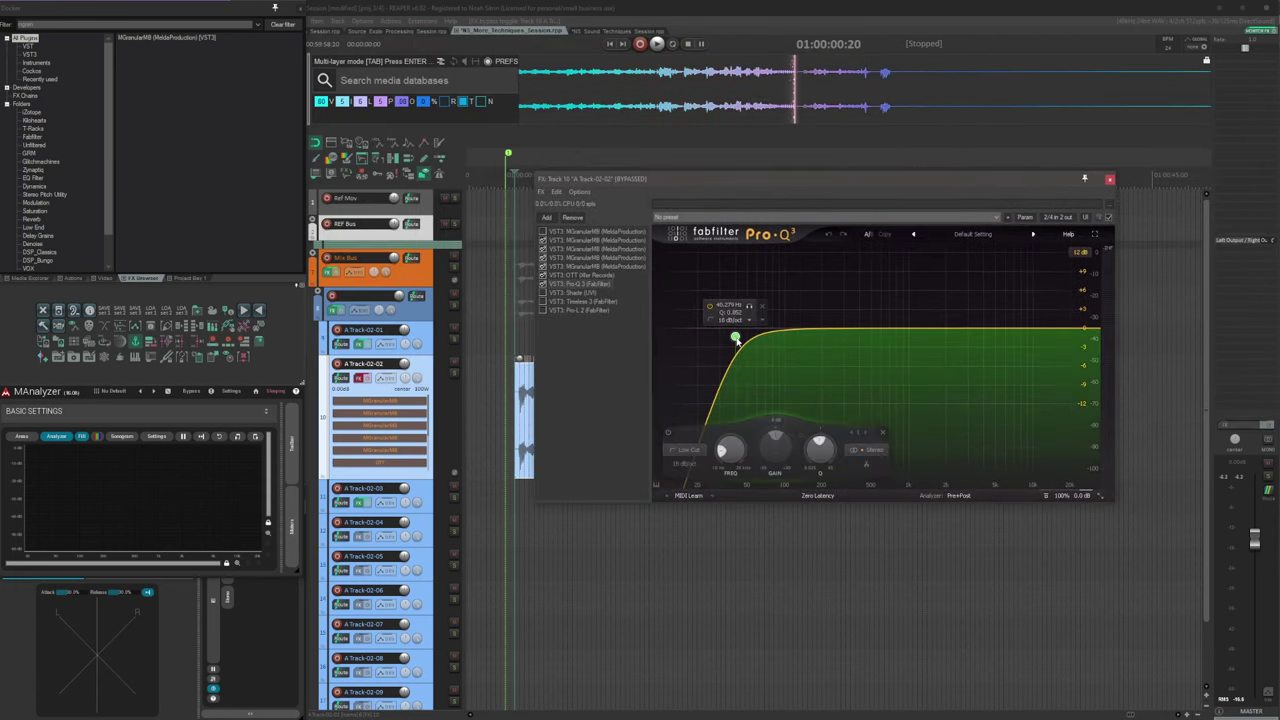
{"action": "left_click_drag", "start_coordinate": [592, 181], "coordinate": [662, 171]}
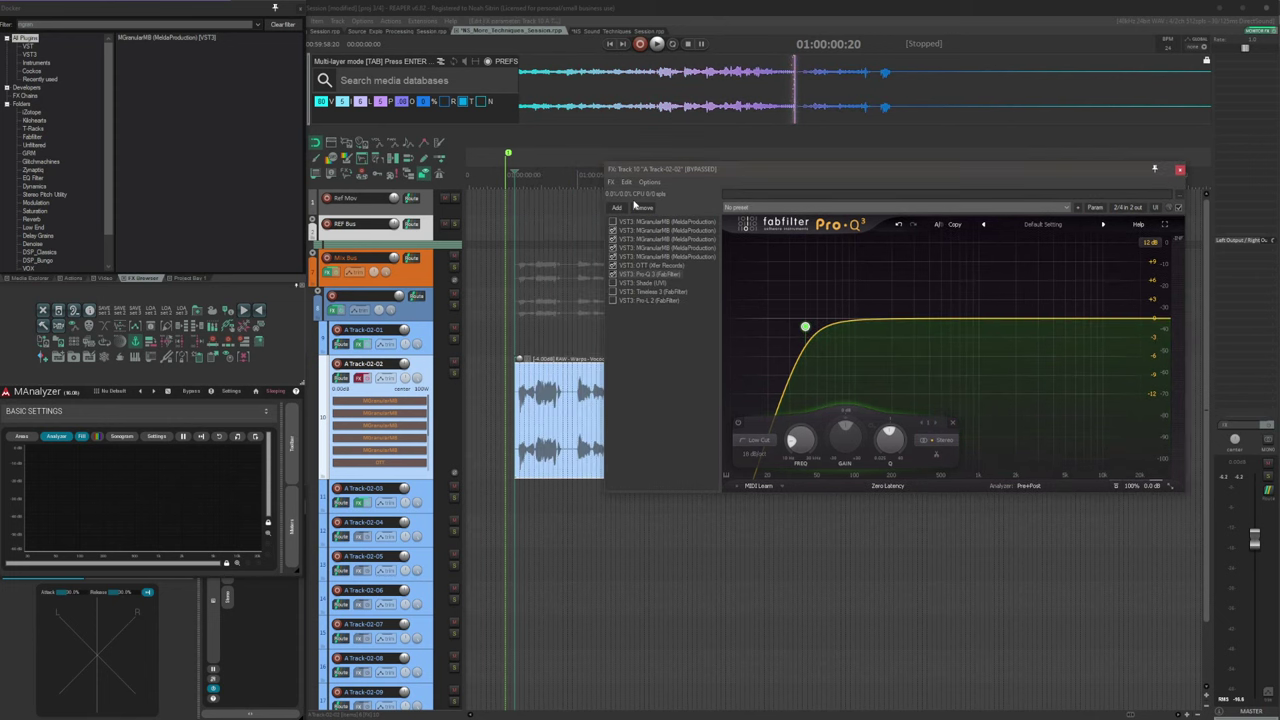
Play the voice recording through OTT and Pro-Q 3, stop playback and bypass the effects on A Track-02-02
{"action": "key", "text": "space"}
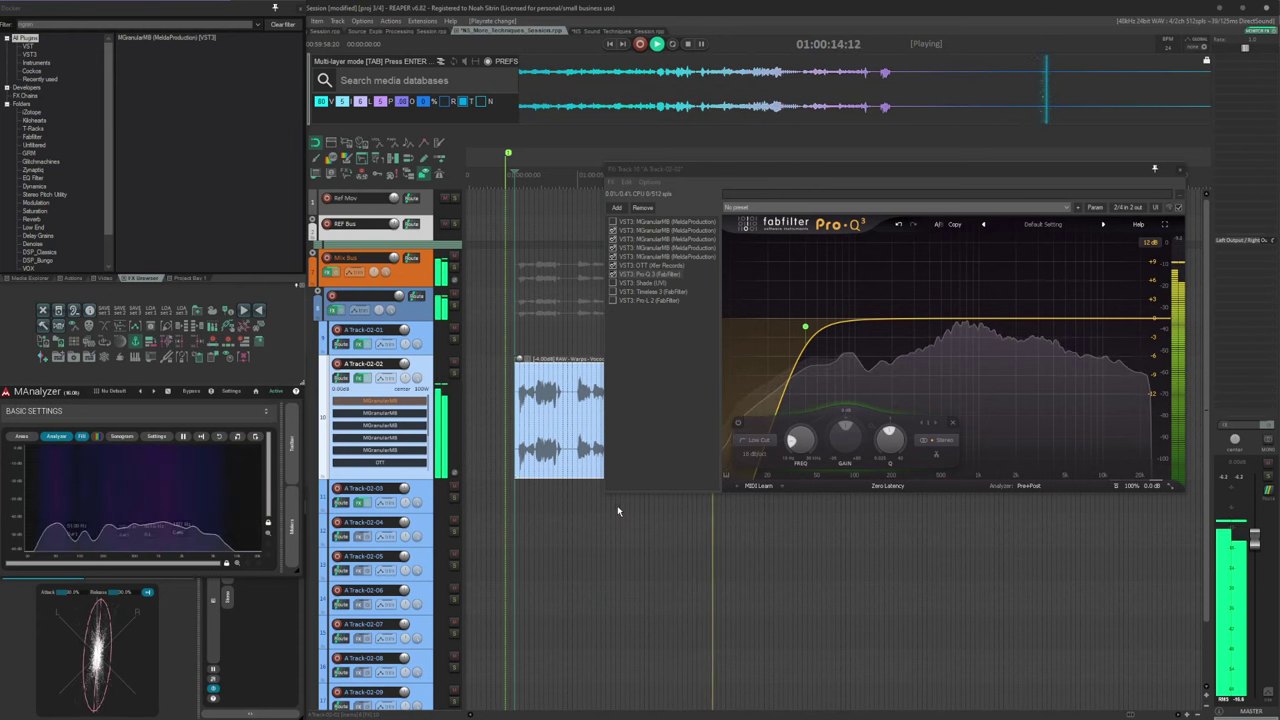
{"action": "key", "text": "space"}
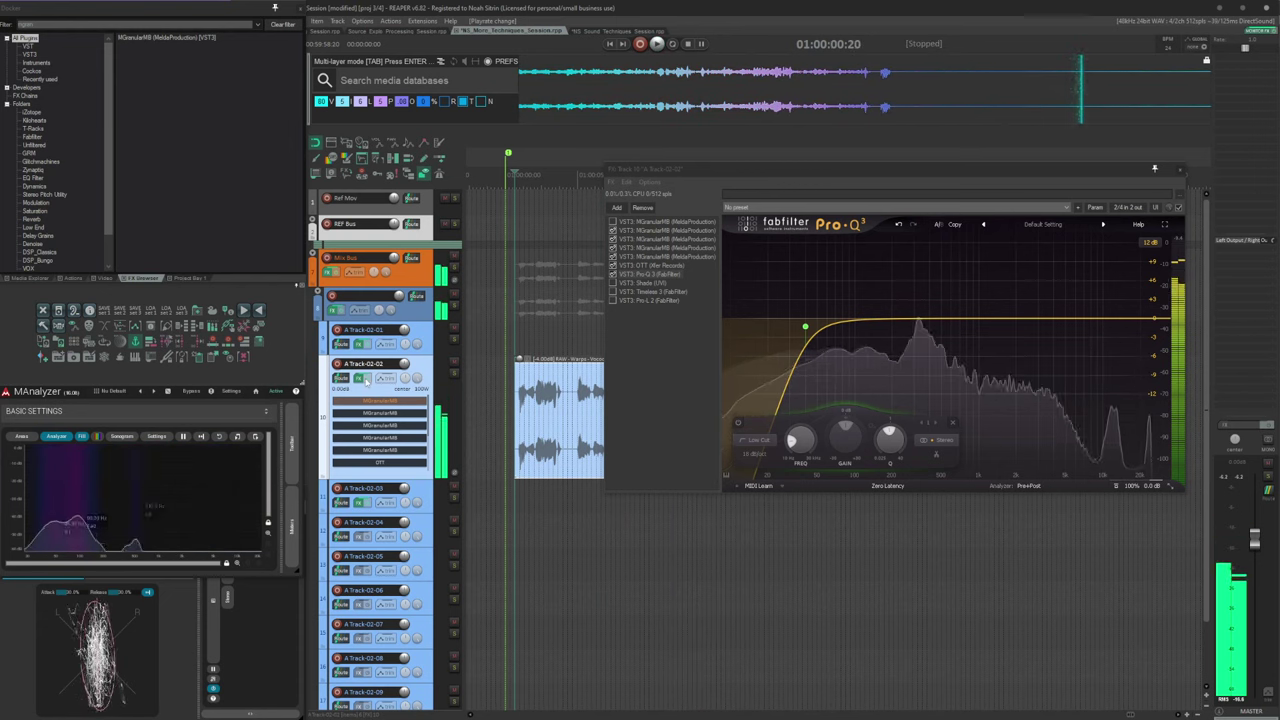
{"action": "left_click", "coordinate": [378, 379]}
Enable Shade and turn off its Phaser Classic and second peak filters, leaving only the first peak filter active and selected
{"action": "left_click", "coordinate": [641, 284]}
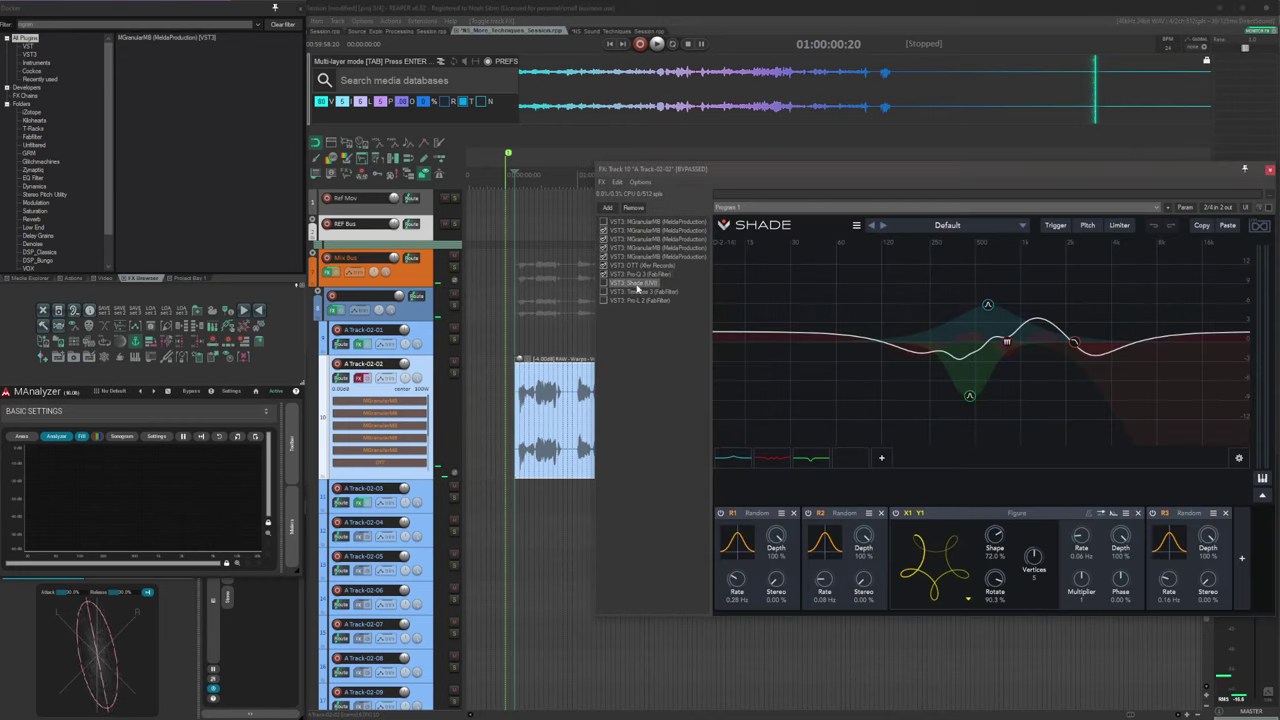
{"action": "left_click_drag", "start_coordinate": [841, 177], "coordinate": [599, 141]}
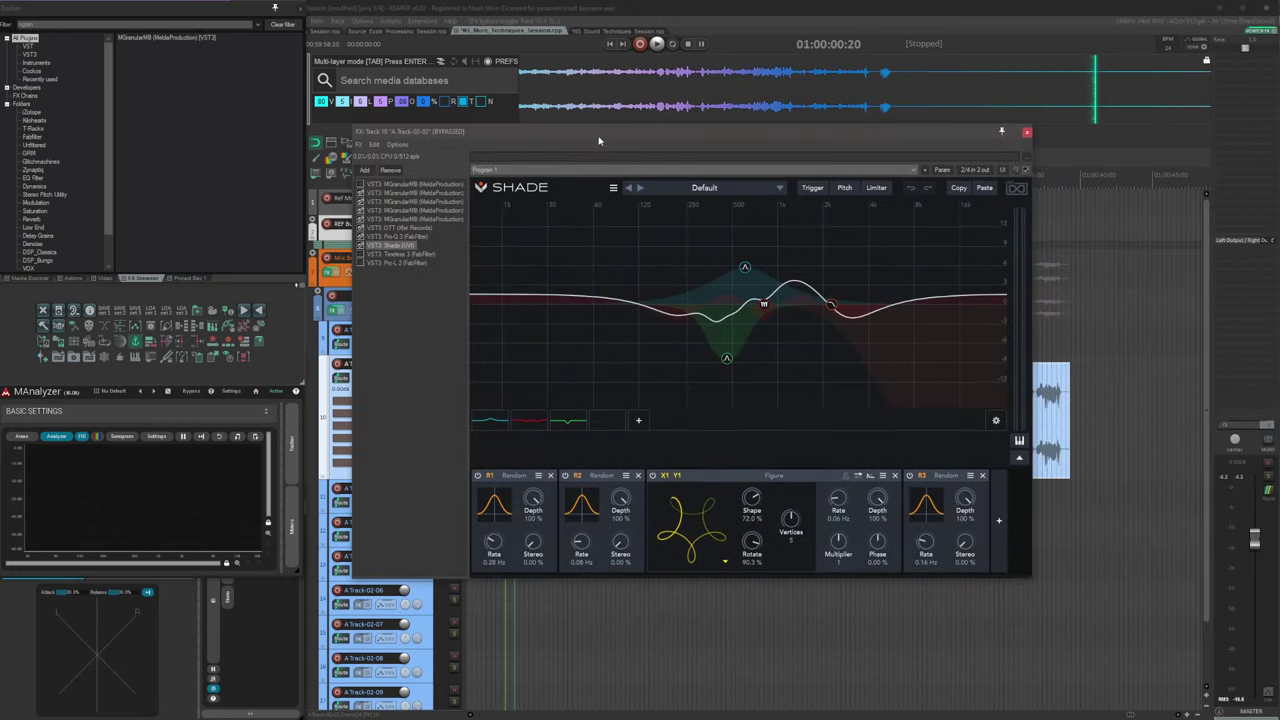
{"action": "left_click", "coordinate": [572, 421]}
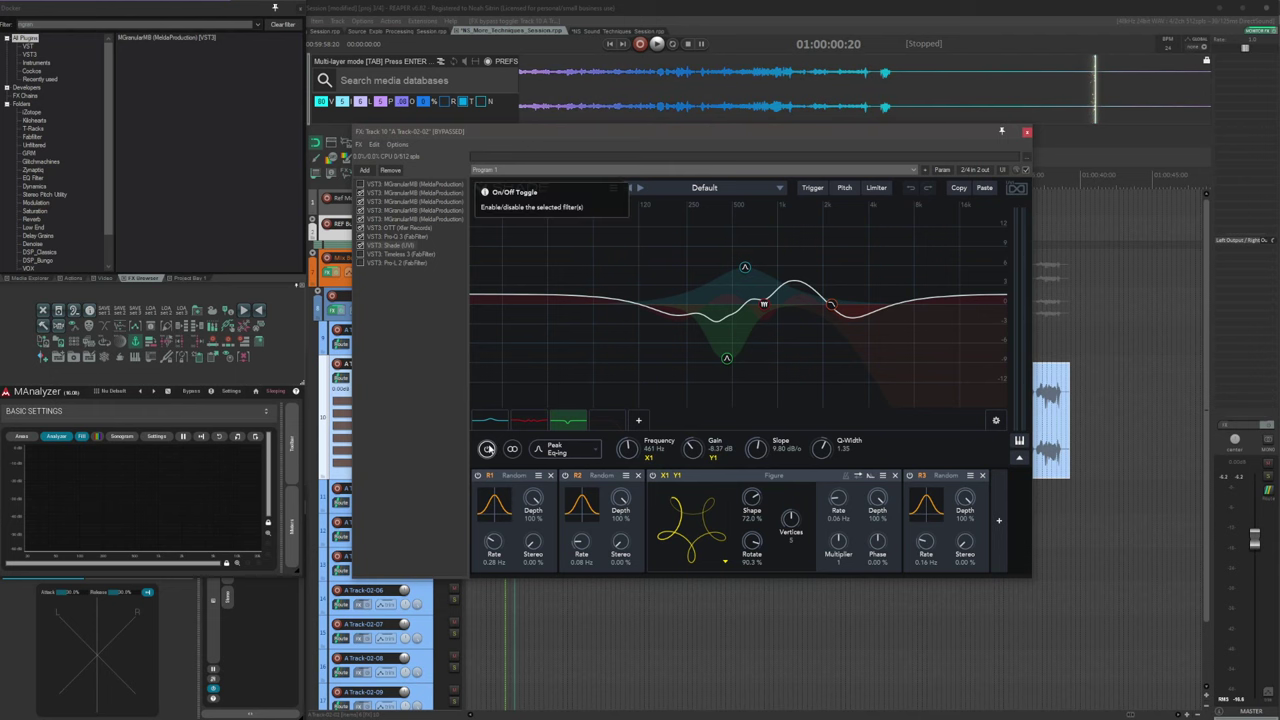
{"action": "left_click", "coordinate": [529, 421]}
{"action": "left_click_drag", "start_coordinate": [605, 139], "coordinate": [787, 106]}
{"action": "left_click", "coordinate": [670, 397]}
{"action": "left_click", "coordinate": [702, 396]}
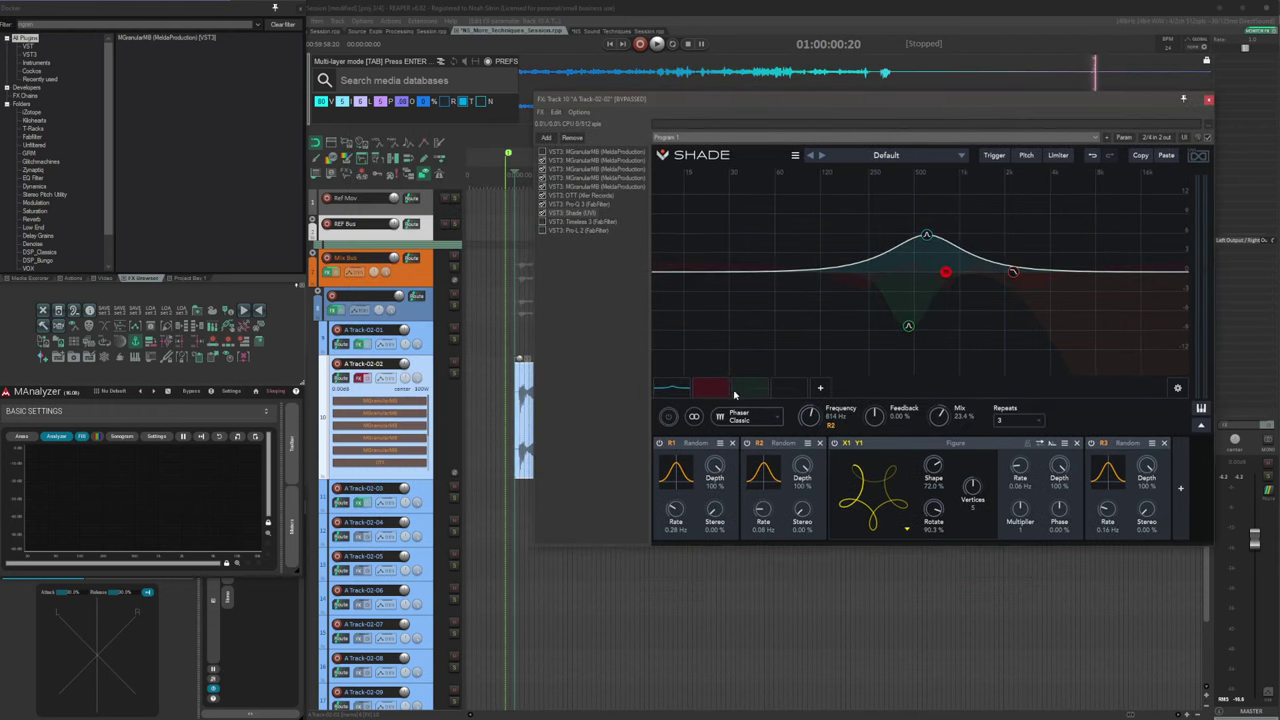
{"action": "left_click", "coordinate": [742, 396]}
{"action": "left_click", "coordinate": [708, 394]}
{"action": "left_click", "coordinate": [672, 396]}
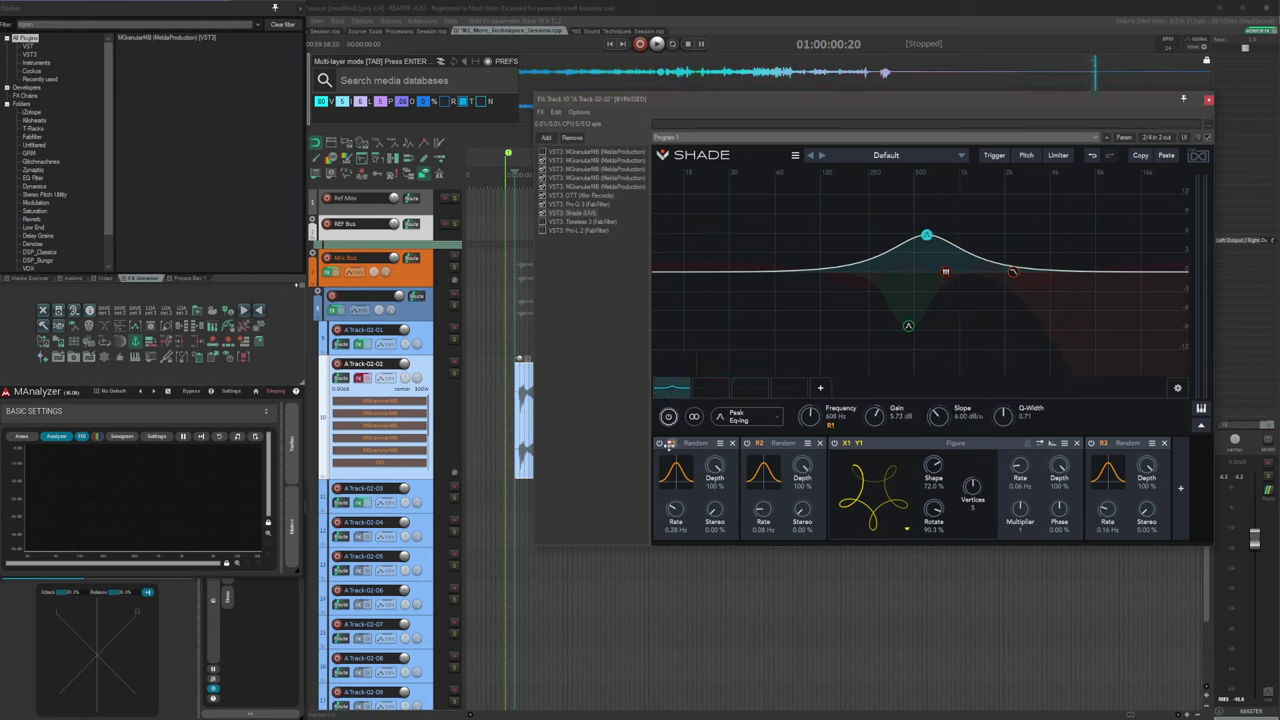
Play the recording through Shade's first peak filter and turn on the Phaser Classic filter
{"action": "key", "text": "space"}
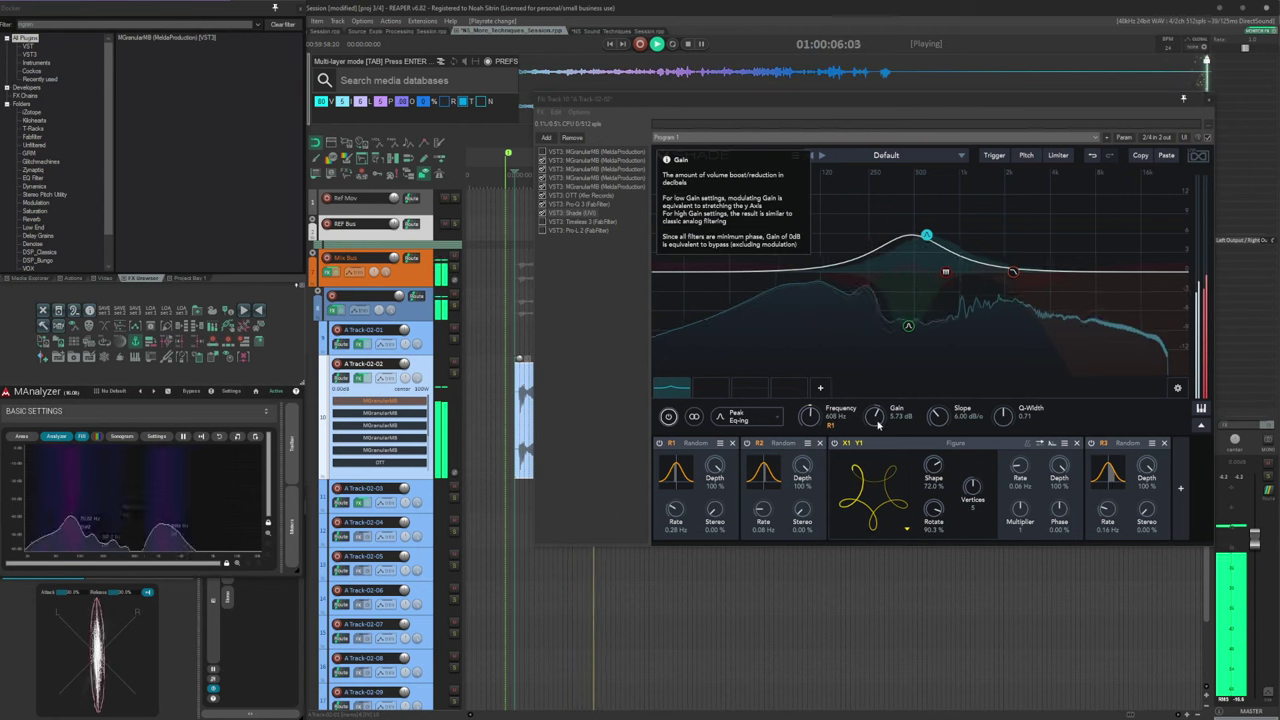
{"action": "left_click", "coordinate": [710, 388]}
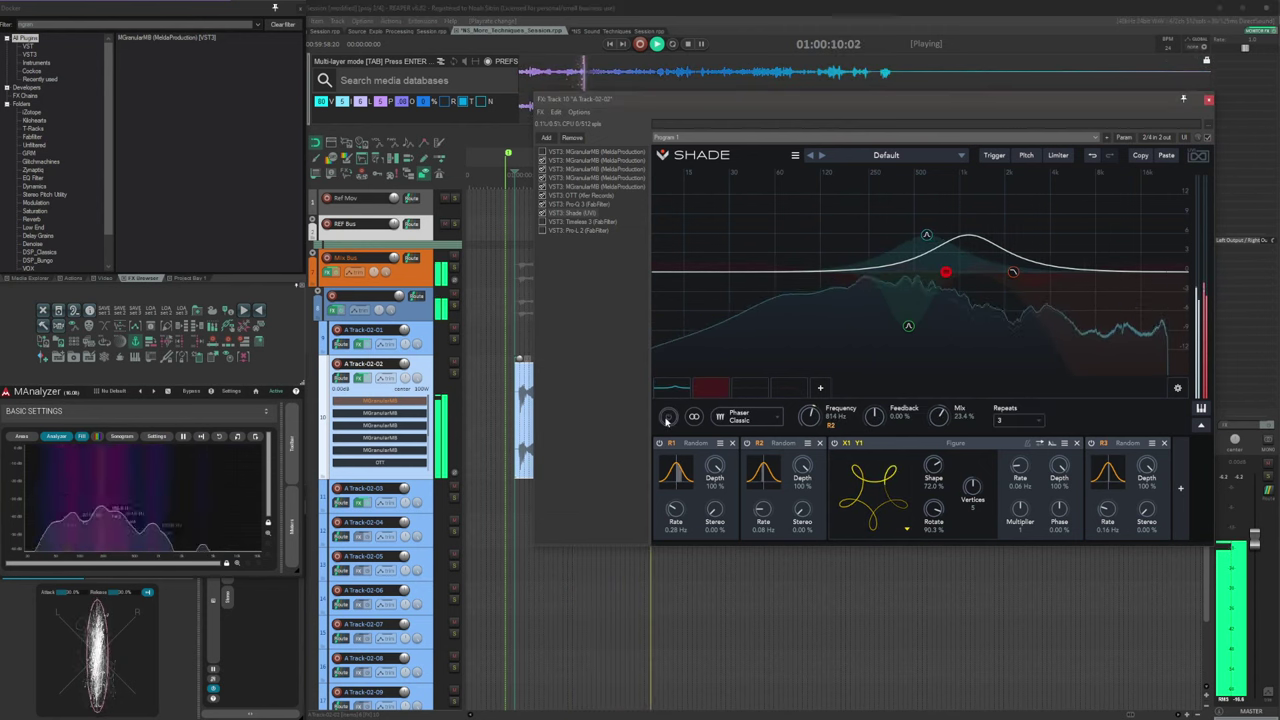
{"action": "left_click", "coordinate": [669, 418]}
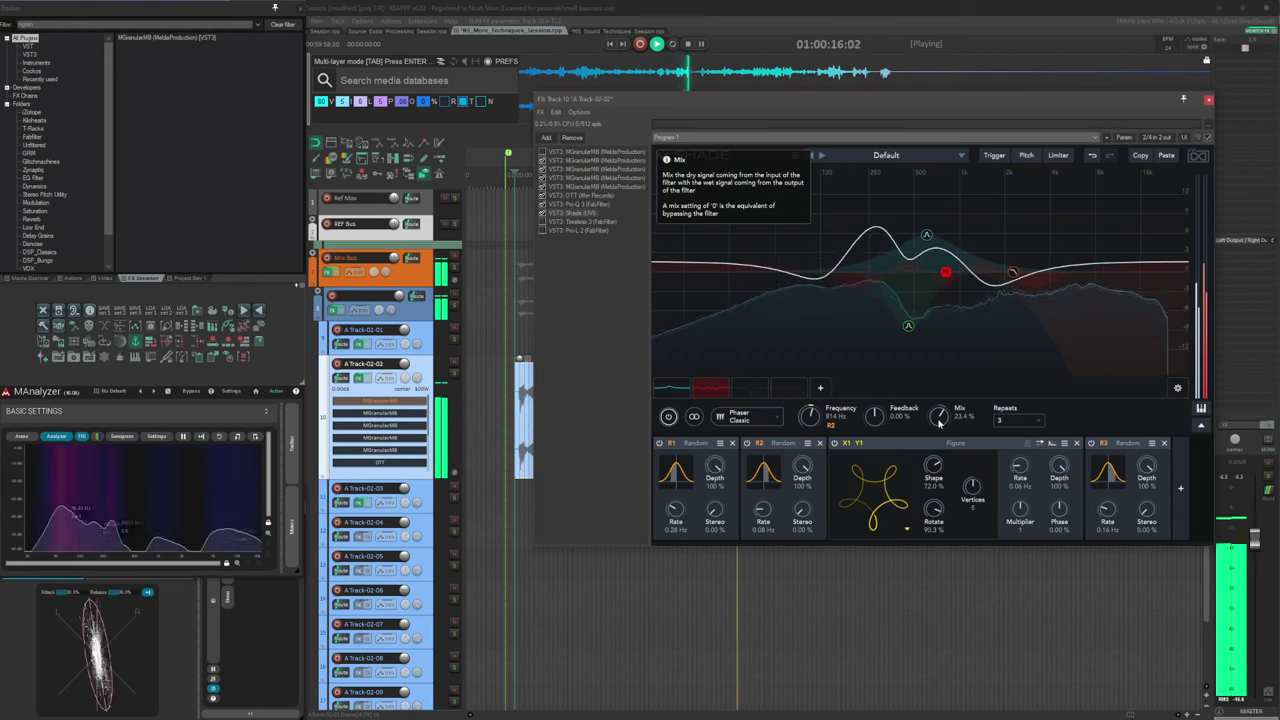
Audition the phaser's Mix at 94.3 % and bring it down to 14.3 %
{"action": "left_click_drag", "start_coordinate": [938, 422], "coordinate": [946, 410]}
{"action": "left_click_drag", "start_coordinate": [961, 360], "coordinate": [961, 359]}
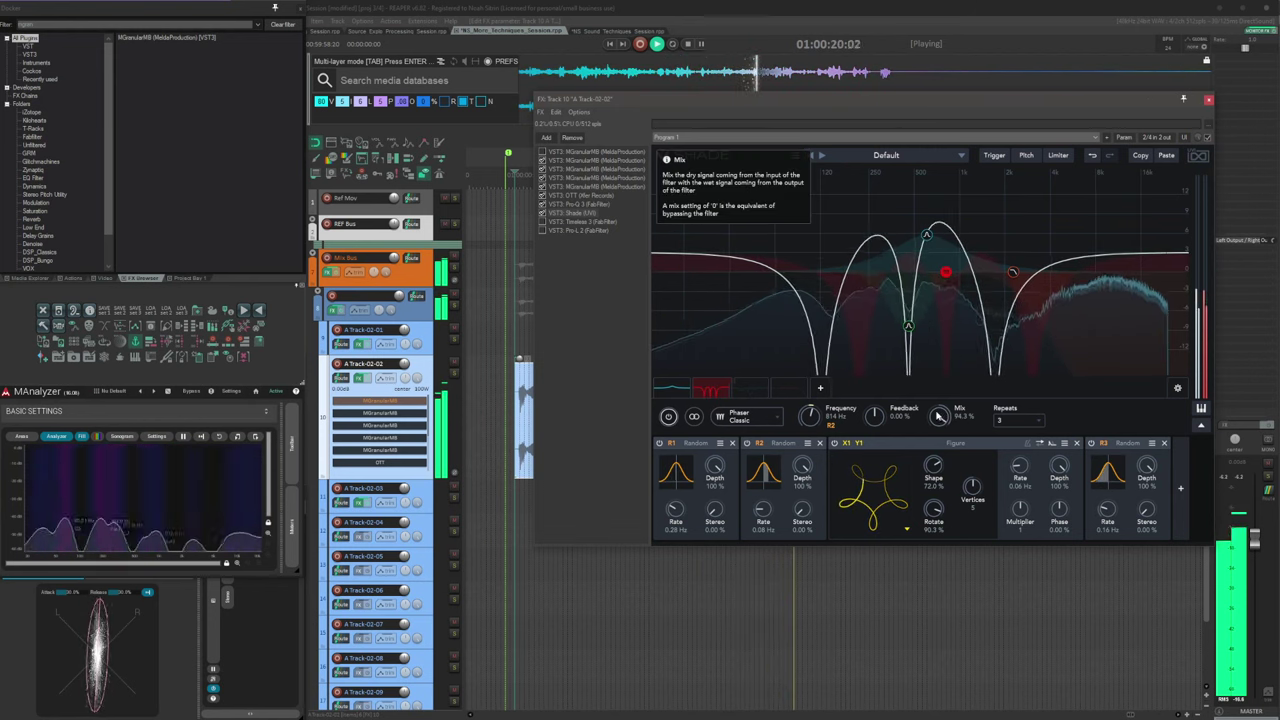
{"action": "left_click_drag", "start_coordinate": [937, 418], "coordinate": [913, 490]}
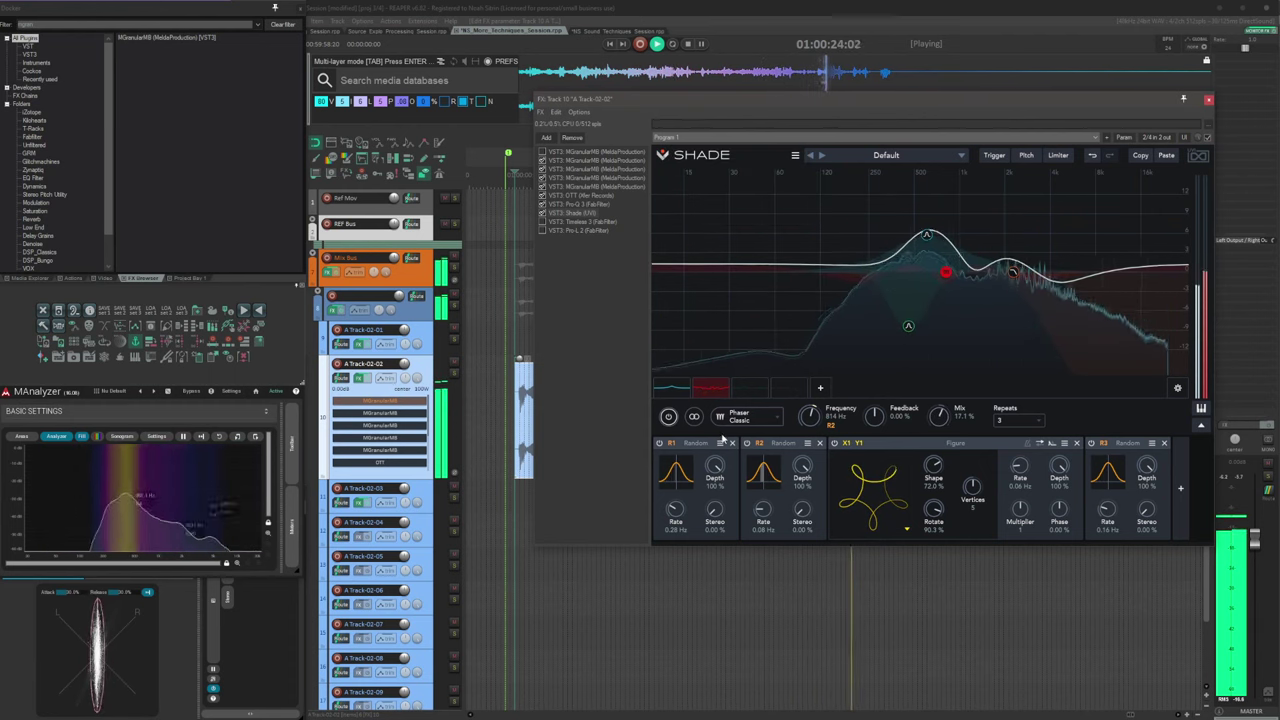
{"action": "left_click_drag", "start_coordinate": [927, 101], "coordinate": [842, 119]}
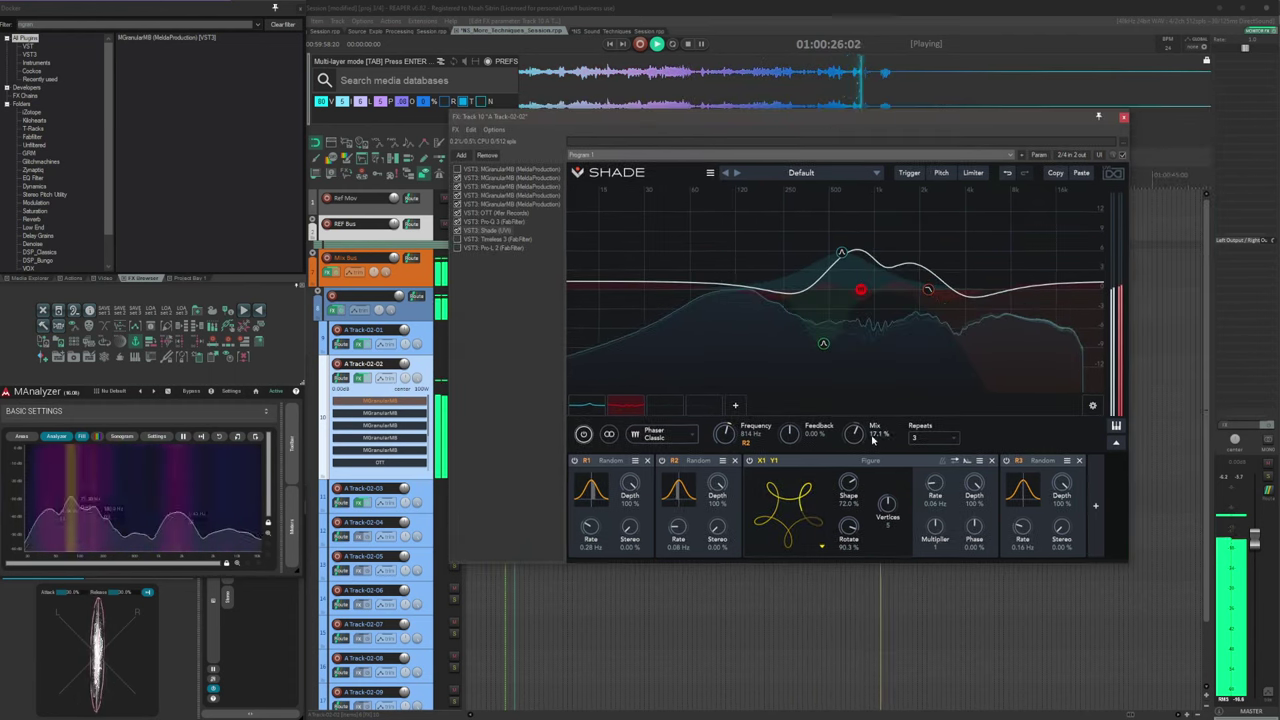
{"action": "left_click_drag", "start_coordinate": [857, 437], "coordinate": [856, 441]}
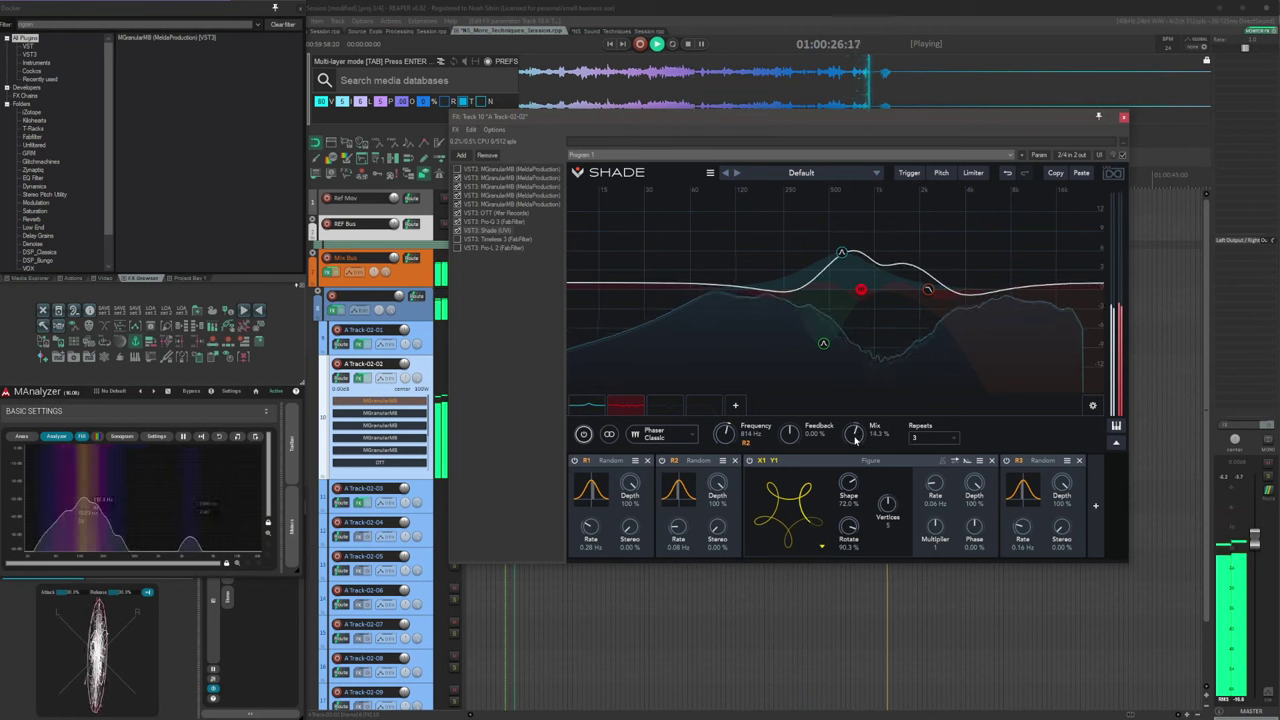
Turn on Shade's third filter, the 461 Hz peak with its frequency and gain modulated by X1 and Y1
{"action": "left_click", "coordinate": [665, 405]}
{"action": "left_click", "coordinate": [584, 437]}
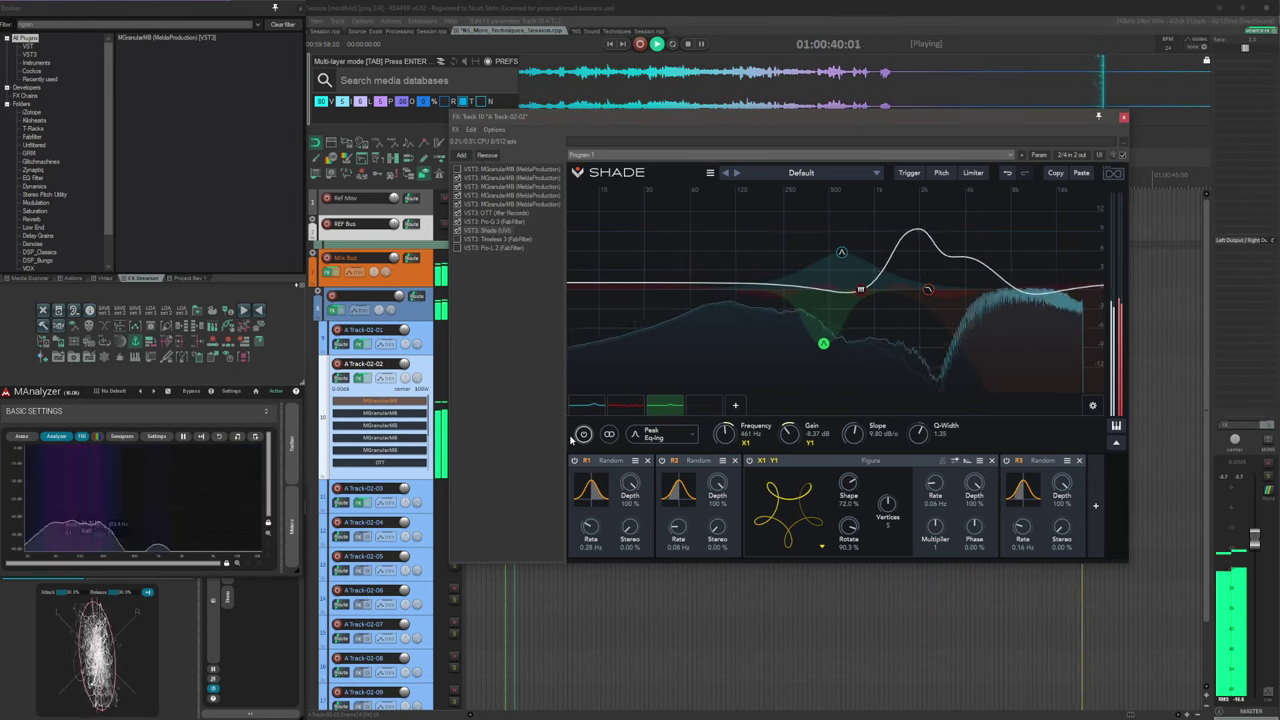
Duplicate the voice recording item along A Track-02-02 to extend the playback material
{"action": "left_click_drag", "start_coordinate": [652, 131], "coordinate": [238, 131]}
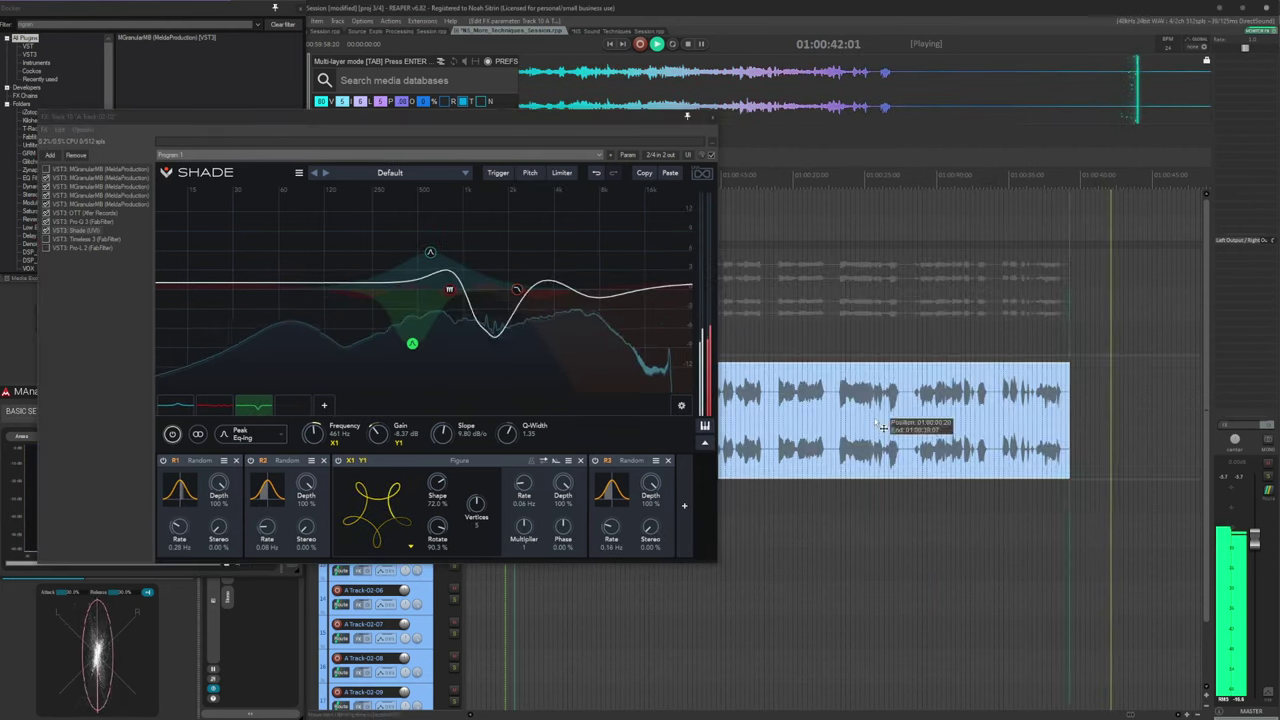
{"action": "scroll", "coordinate": [873, 423], "scroll_direction": "down", "scroll_amount": 5}
{"action": "scroll", "coordinate": [873, 423], "scroll_direction": "left", "scroll_amount": 2}
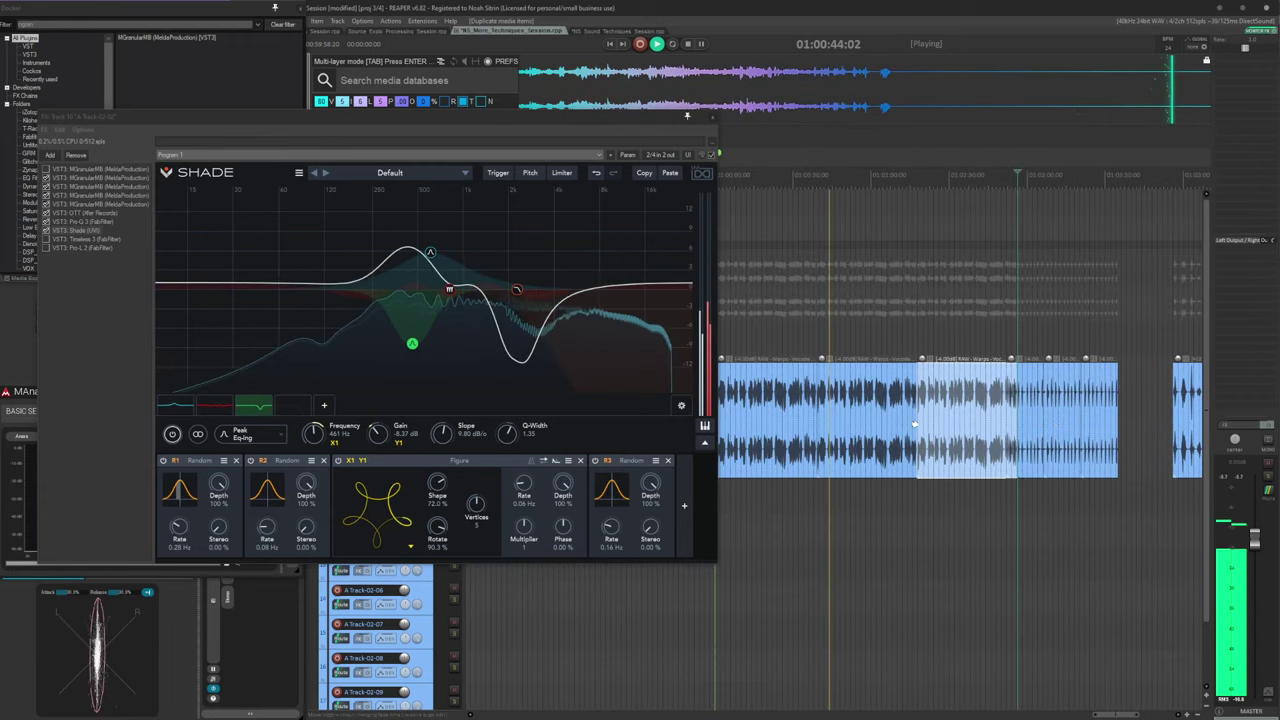
{"action": "scroll", "coordinate": [912, 425], "scroll_direction": "up", "scroll_amount": 2}
{"action": "scroll", "coordinate": [912, 425], "scroll_direction": "left", "scroll_amount": 1}
Listen to Shade's fourth filter, the Sallen Key low pass at 2.28 kHz, and turn it off
{"action": "left_click_drag", "start_coordinate": [503, 135], "coordinate": [912, 113]}
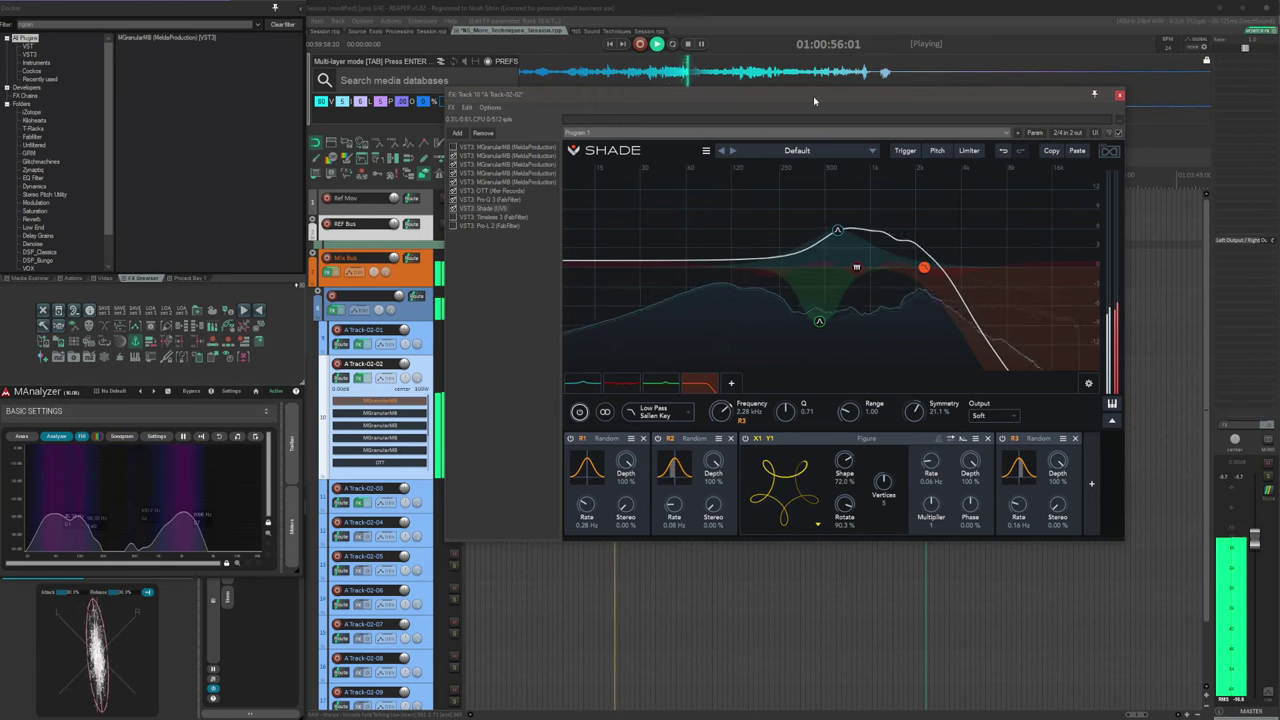
{"action": "mouse_move", "coordinate": [813, 96]}
{"action": "left_mouse_down"}
{"action": "mouse_move", "coordinate": [1042, 232]}
{"action": "mouse_move", "coordinate": [1214, 157]}
{"action": "mouse_move", "coordinate": [899, 75]}
{"action": "mouse_move", "coordinate": [863, 127]}
{"action": "mouse_move", "coordinate": [825, 107]}
{"action": "left_mouse_up"}
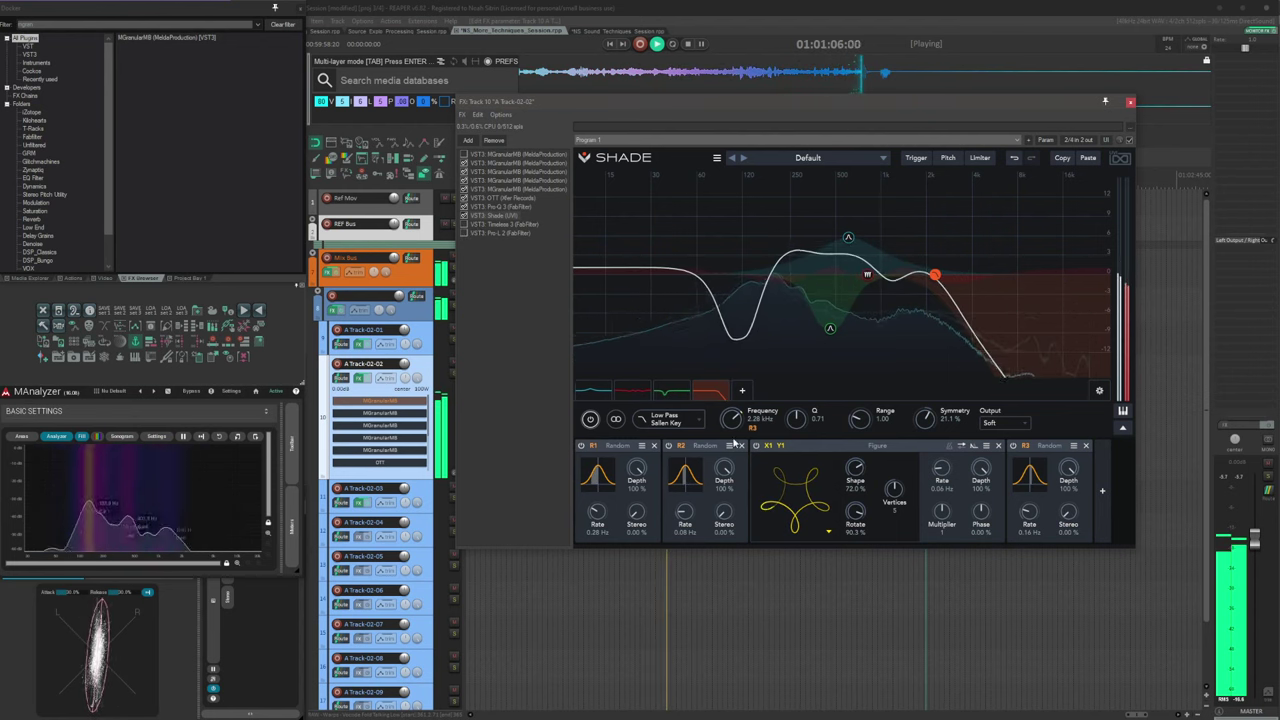
{"action": "left_click", "coordinate": [591, 423]}
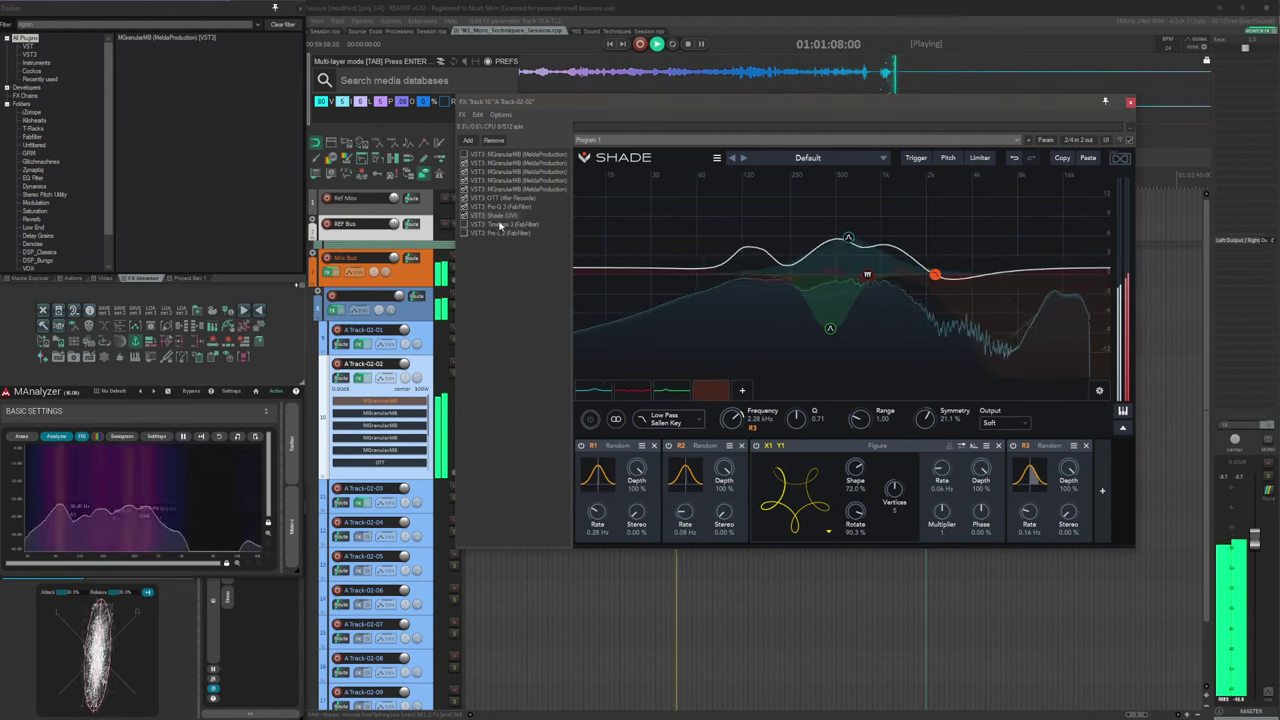
Open Timeless 3 in the effects chain and enable it during playback
{"action": "left_click", "coordinate": [501, 225]}
{"action": "left_click_drag", "start_coordinate": [643, 112], "coordinate": [583, 240]}
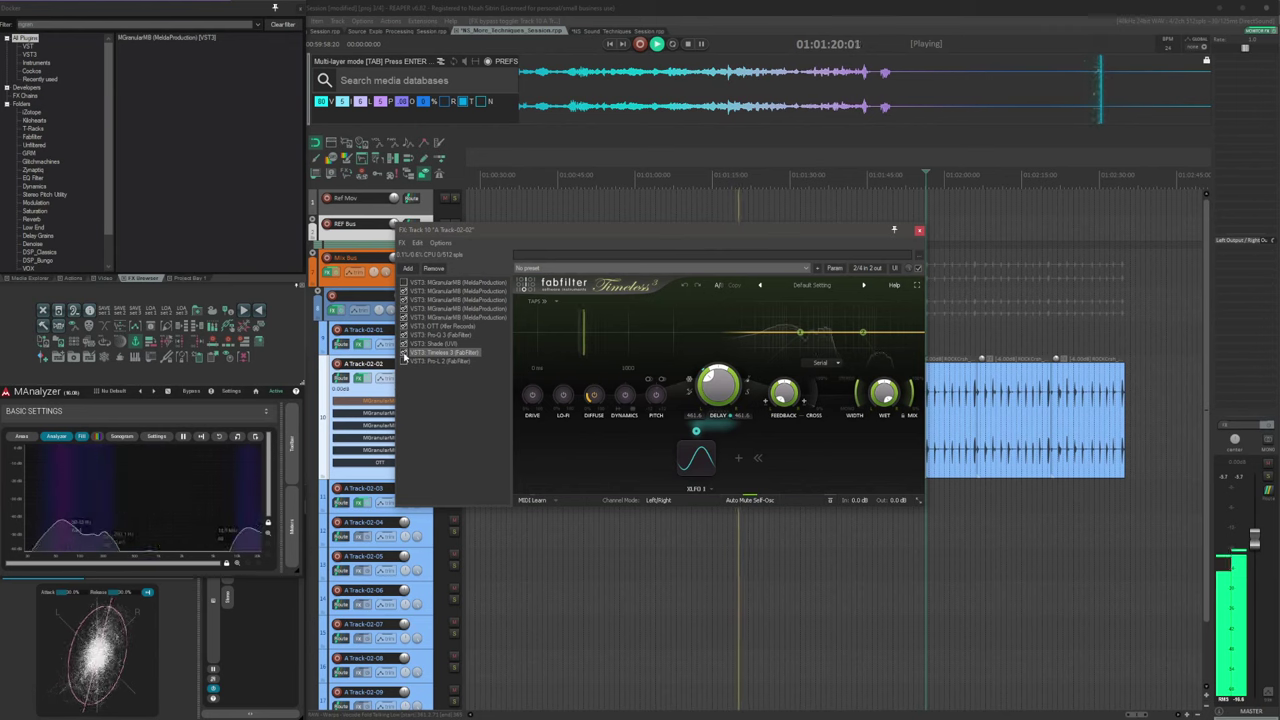
{"action": "left_click_drag", "start_coordinate": [603, 236], "coordinate": [686, 225]}
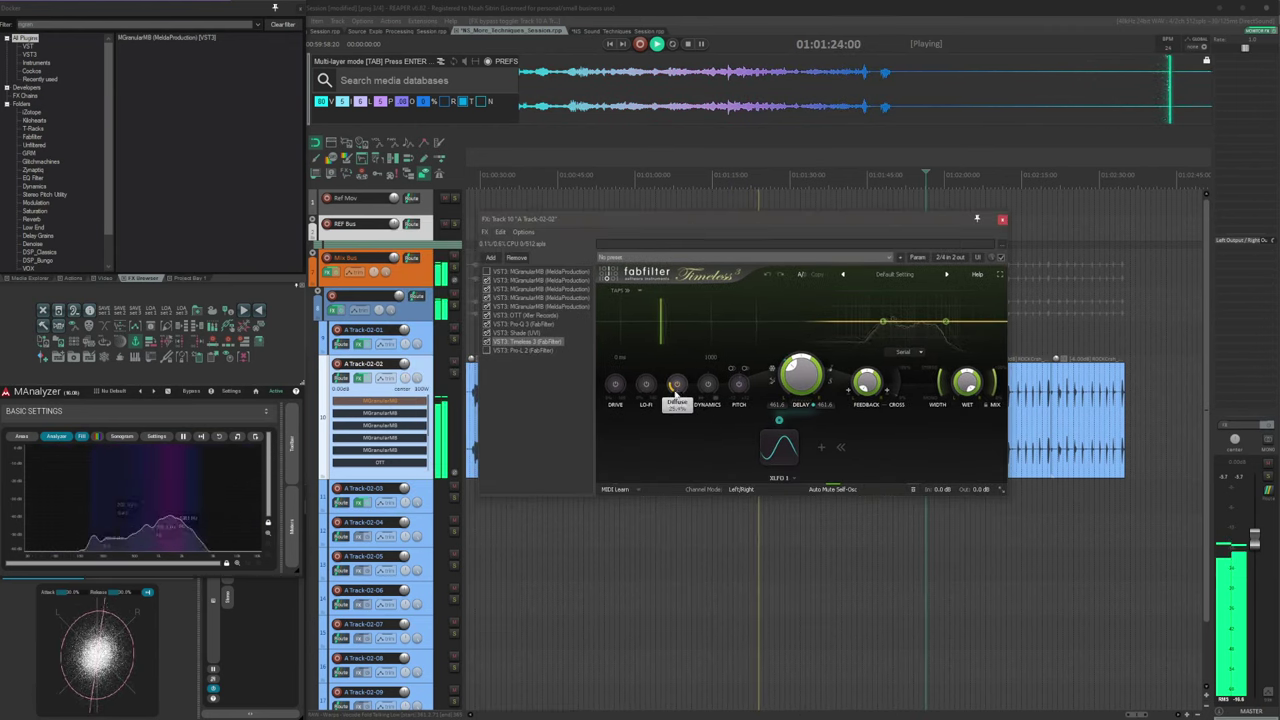
Examine Timeless 3's Diffuse and Delay Time settings and the XLFO 1 modulation assigned to the delay time
{"action": "mouse_move", "coordinate": [672, 389]}
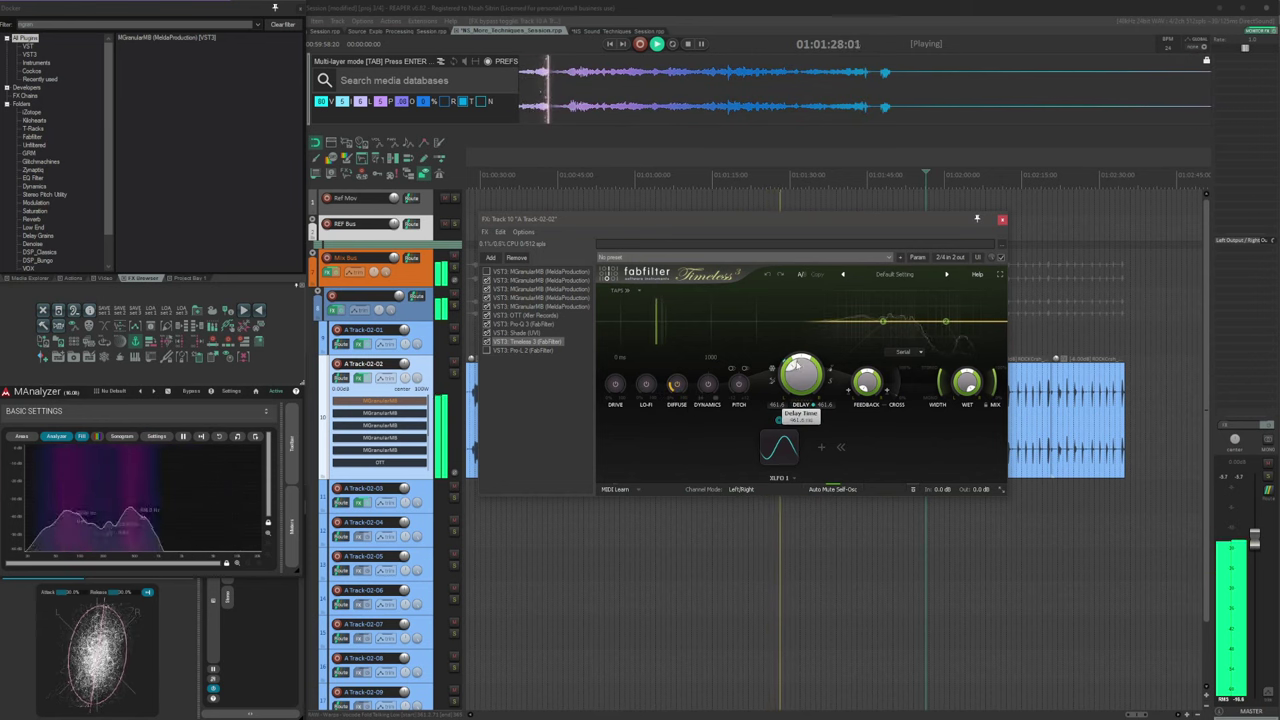
{"action": "left_click", "coordinate": [779, 421]}
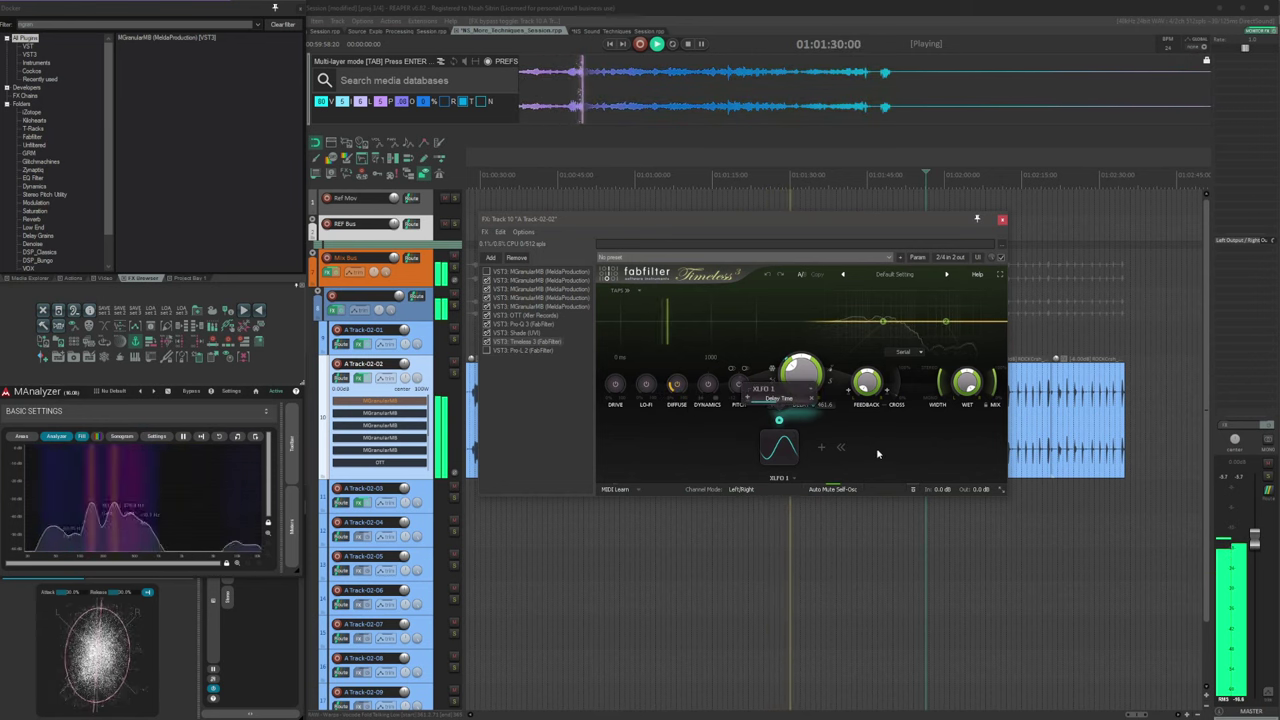
{"action": "mouse_move", "coordinate": [991, 368]}
{"action": "mouse_move", "coordinate": [800, 378]}
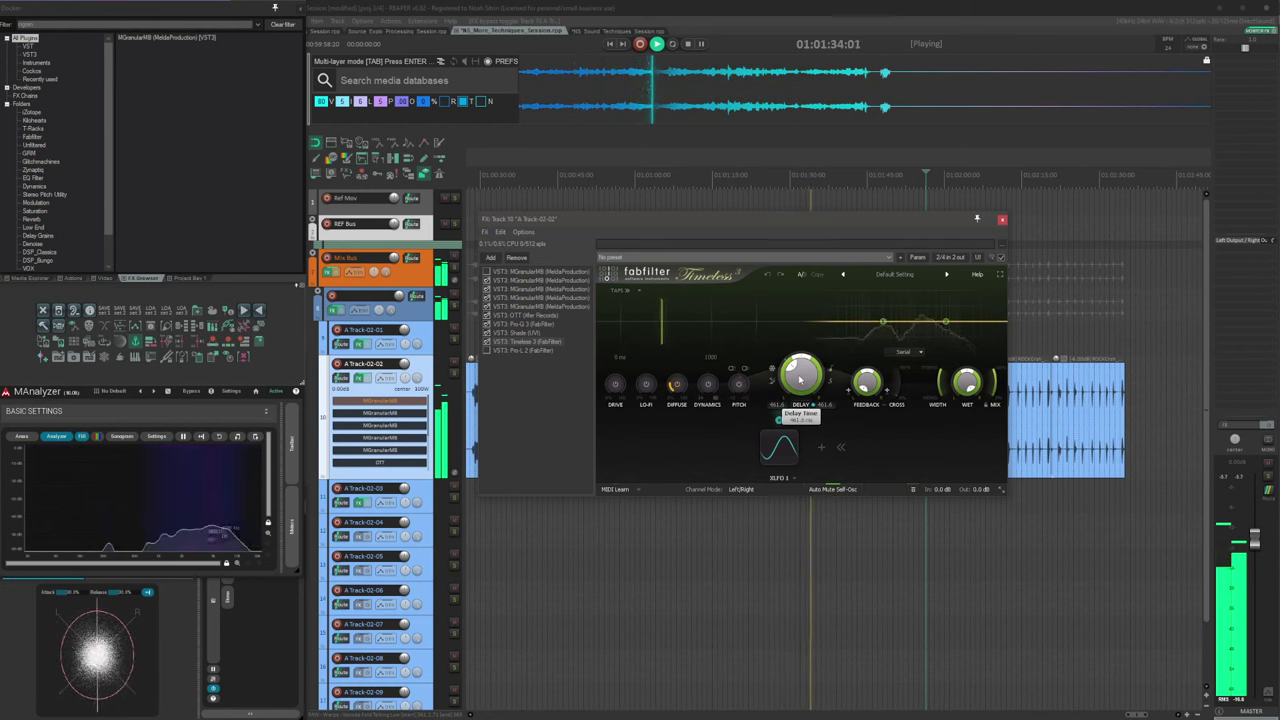
{"action": "left_click_drag", "start_coordinate": [700, 225], "coordinate": [793, 236]}
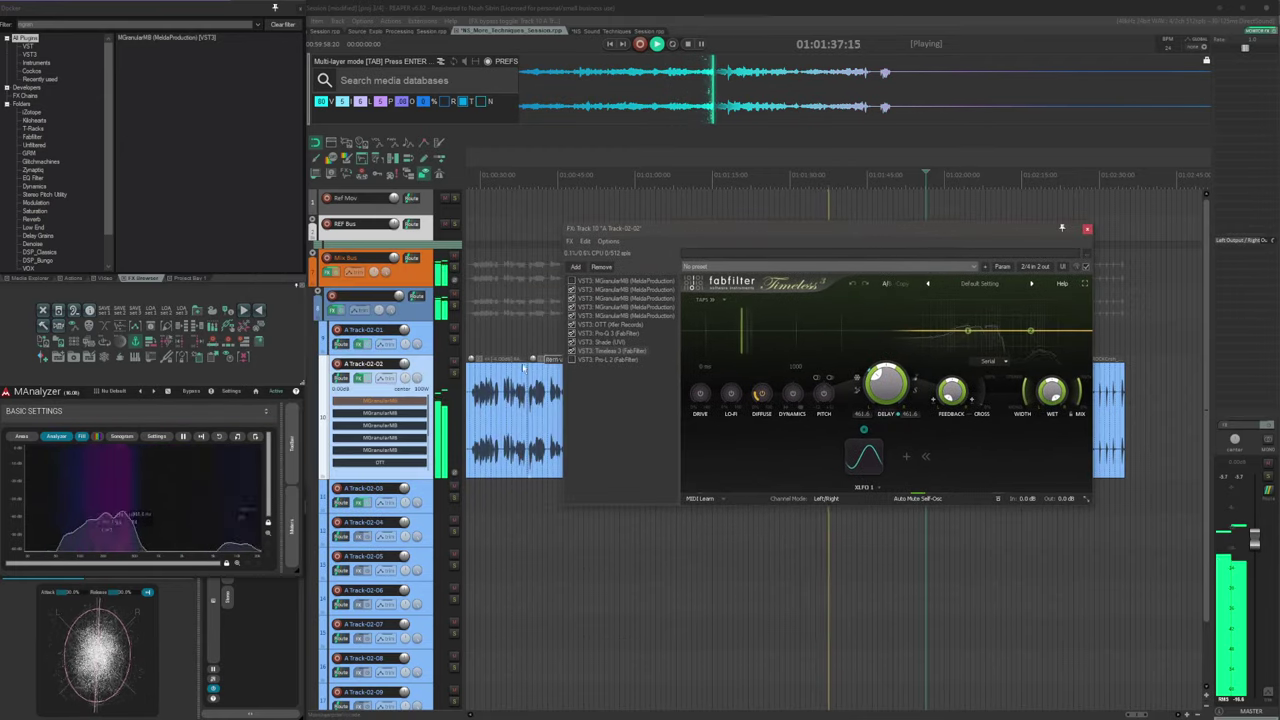
Place the edit cursor at 01:00:04:00 near the recording's start, play the processed voice from there and stop
{"action": "left_click", "coordinate": [498, 504]}
{"action": "scroll", "coordinate": [551, 509], "scroll_direction": "left", "scroll_amount": 3}
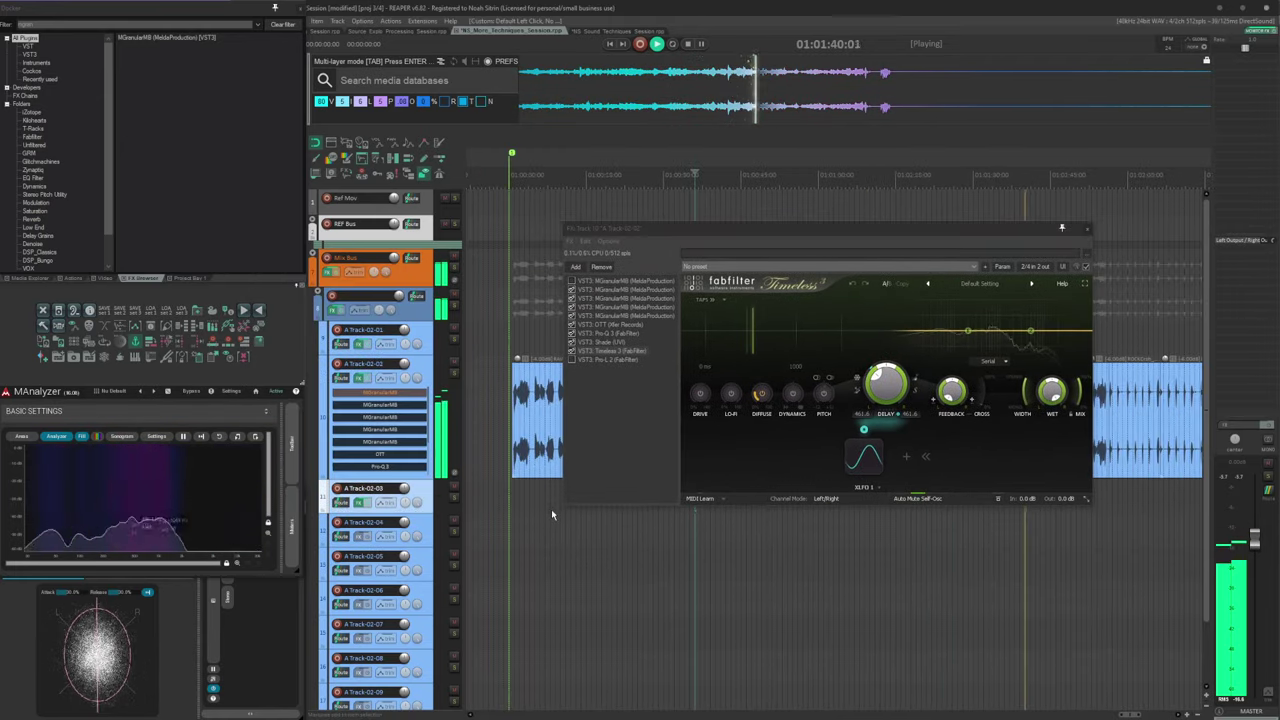
{"action": "left_click", "coordinate": [531, 509]}
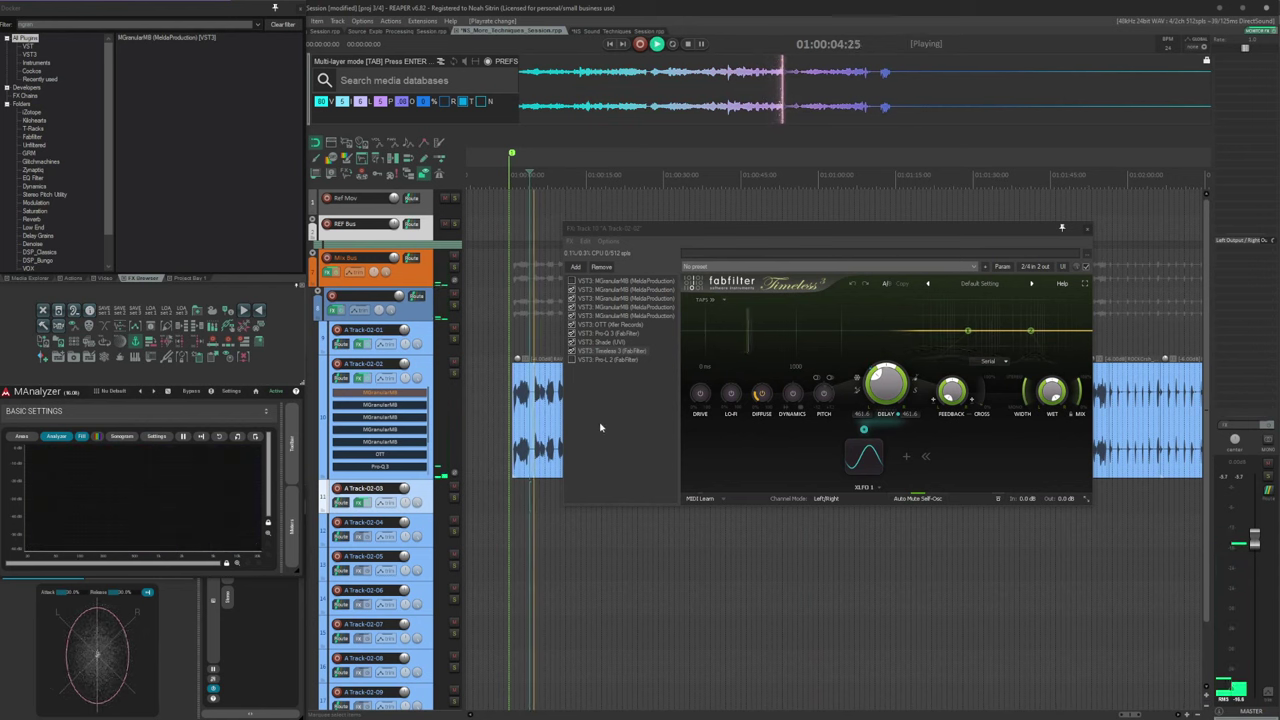
{"action": "key", "text": "space"}
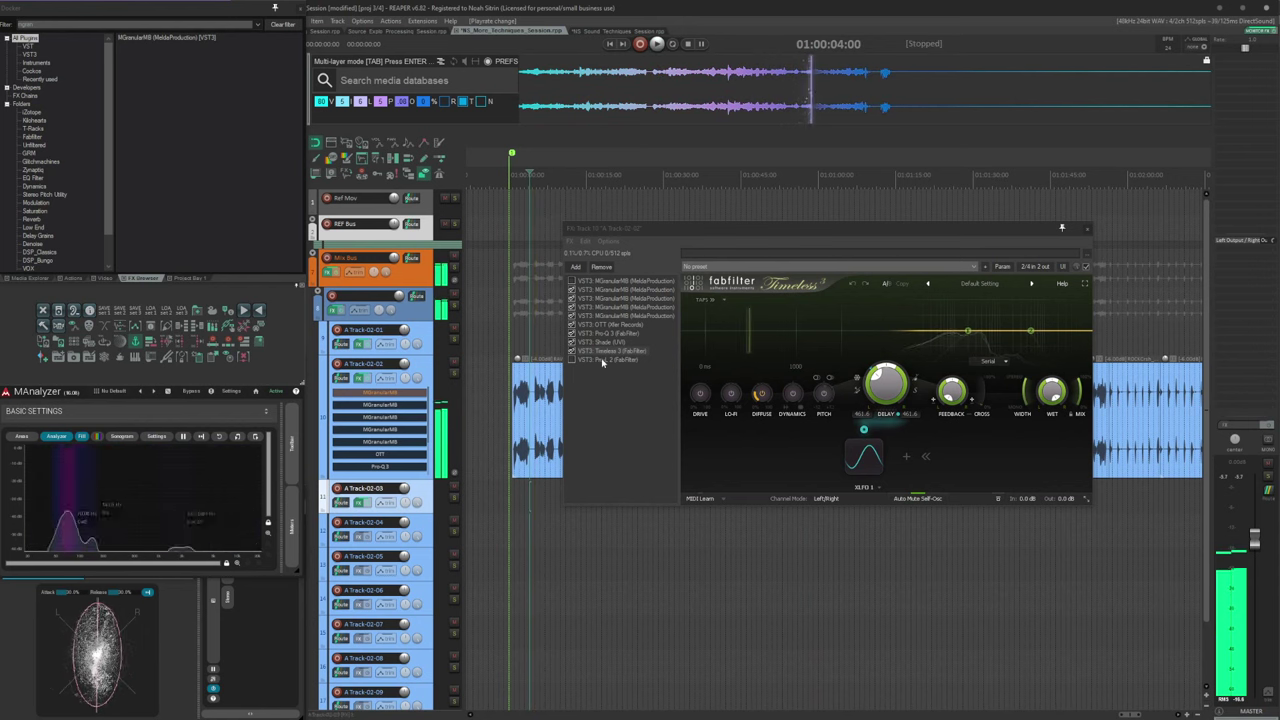
Open Pro-L 2 at the end of the effects chain, enable it and move the effects window clear of the recording
{"action": "left_click", "coordinate": [602, 360]}
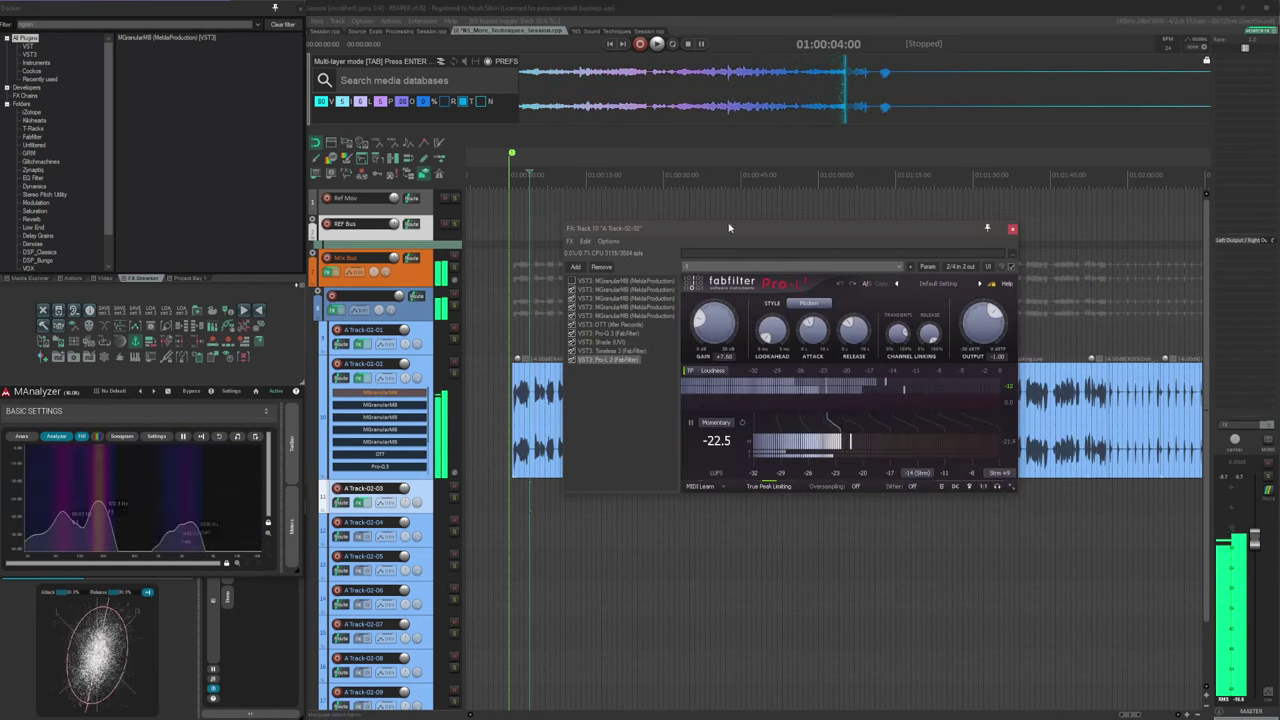
{"action": "left_click_drag", "start_coordinate": [730, 232], "coordinate": [767, 162]}
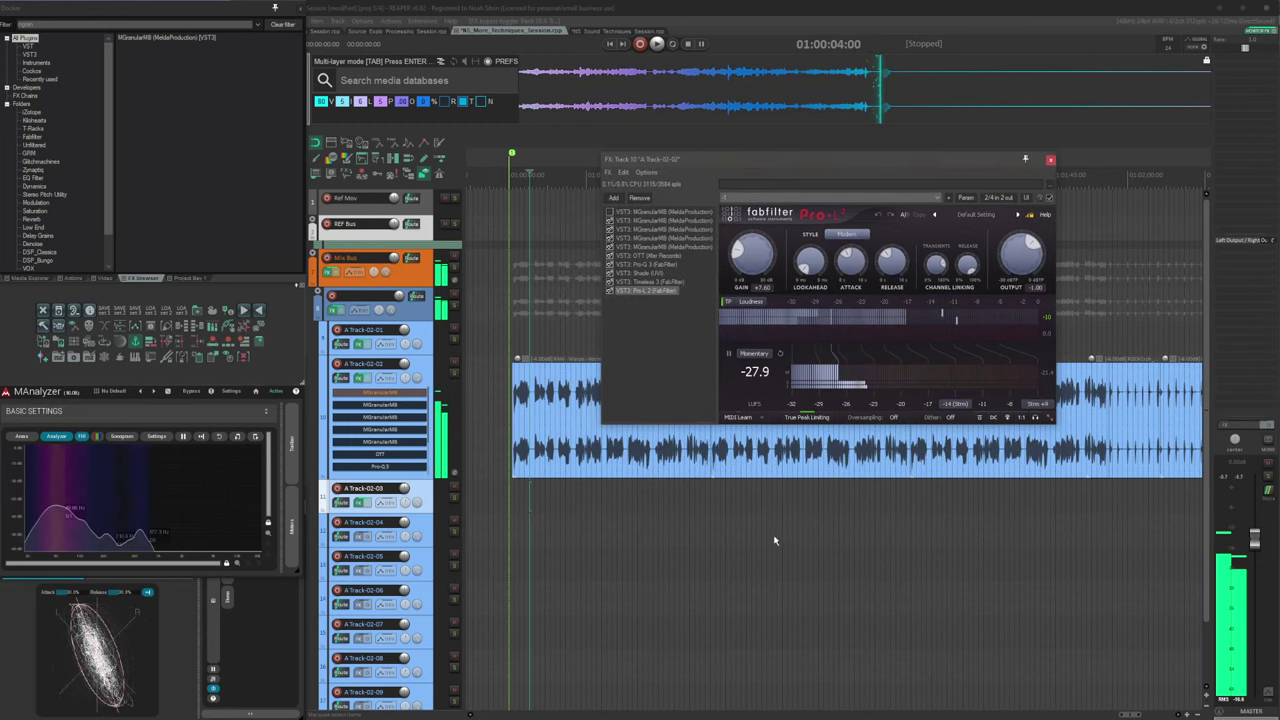
Play the processed voice and switch the master output to mono and back during playback
{"action": "key", "text": "space"}
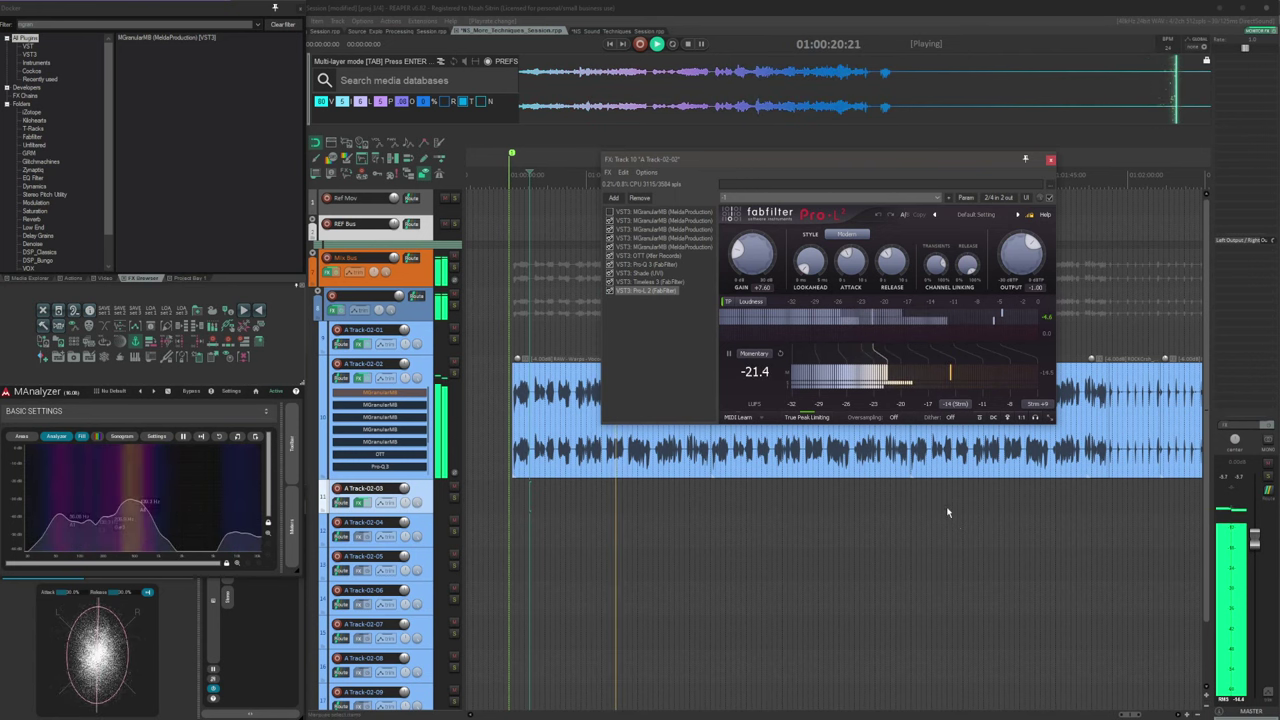
{"action": "left_click", "coordinate": [1266, 442]}
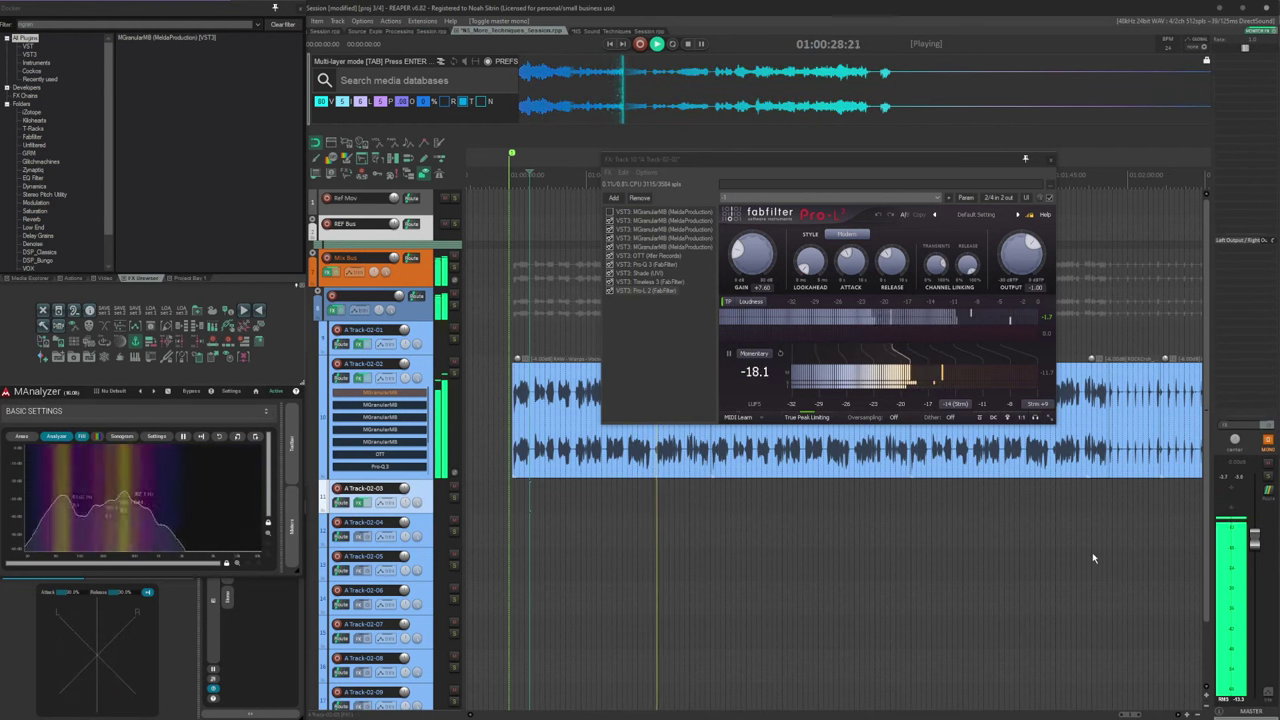
{"action": "left_click", "coordinate": [1267, 441]}
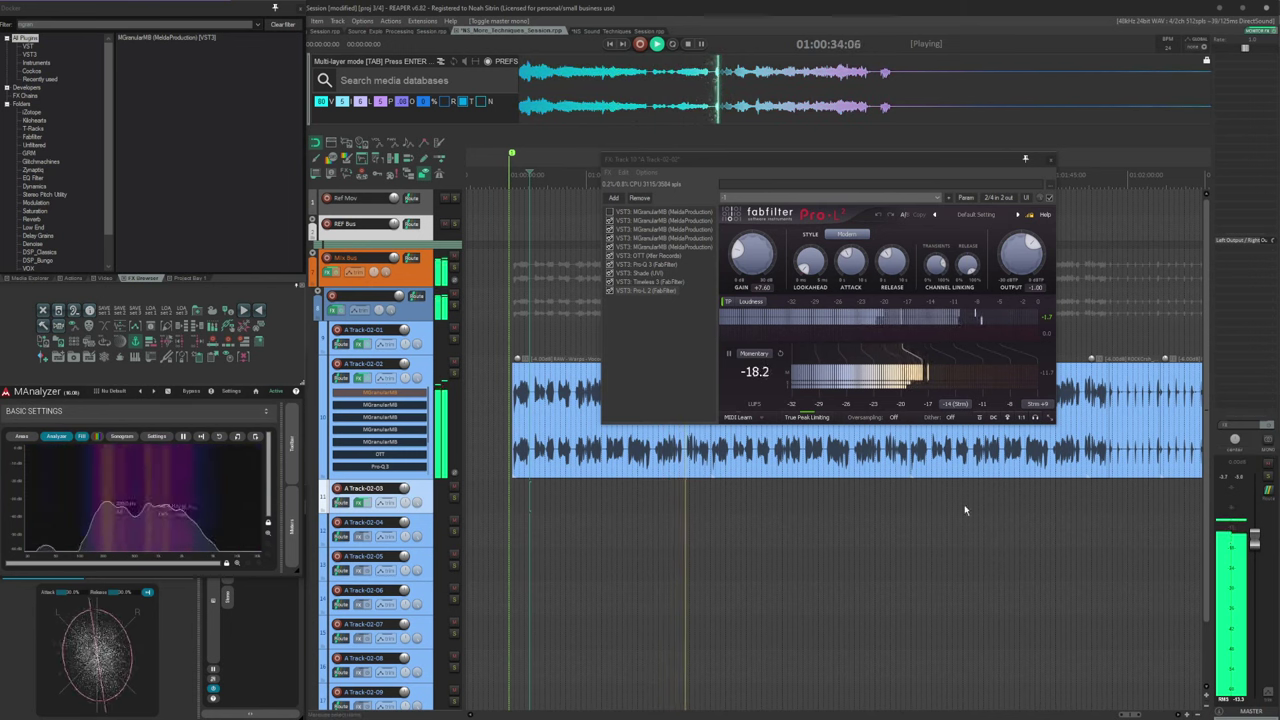
Close the effects chain window and bypass all effects on A Track-02-02
{"action": "left_click", "coordinate": [359, 378]}
{"action": "left_click", "coordinate": [368, 378]}
Select the second and third Vocode Fold Talking Low items on A Track-02-02 and delete them
{"action": "left_click", "coordinate": [695, 524]}
{"action": "scroll", "coordinate": [695, 524], "scroll_direction": "right", "scroll_amount": 3}
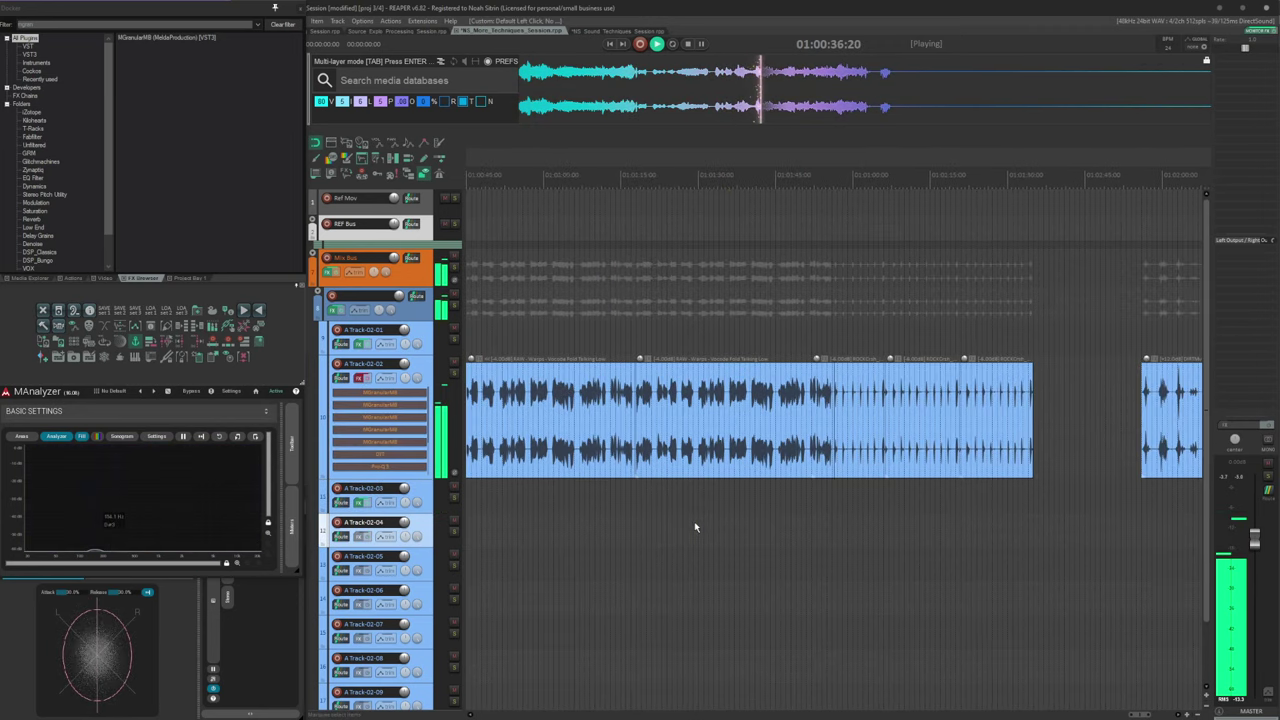
{"action": "left_click", "coordinate": [687, 455]}
{"action": "scroll", "coordinate": [675, 480], "scroll_direction": "left", "scroll_amount": 2}
{"action": "left_click_drag", "start_coordinate": [588, 318], "coordinate": [826, 534]}
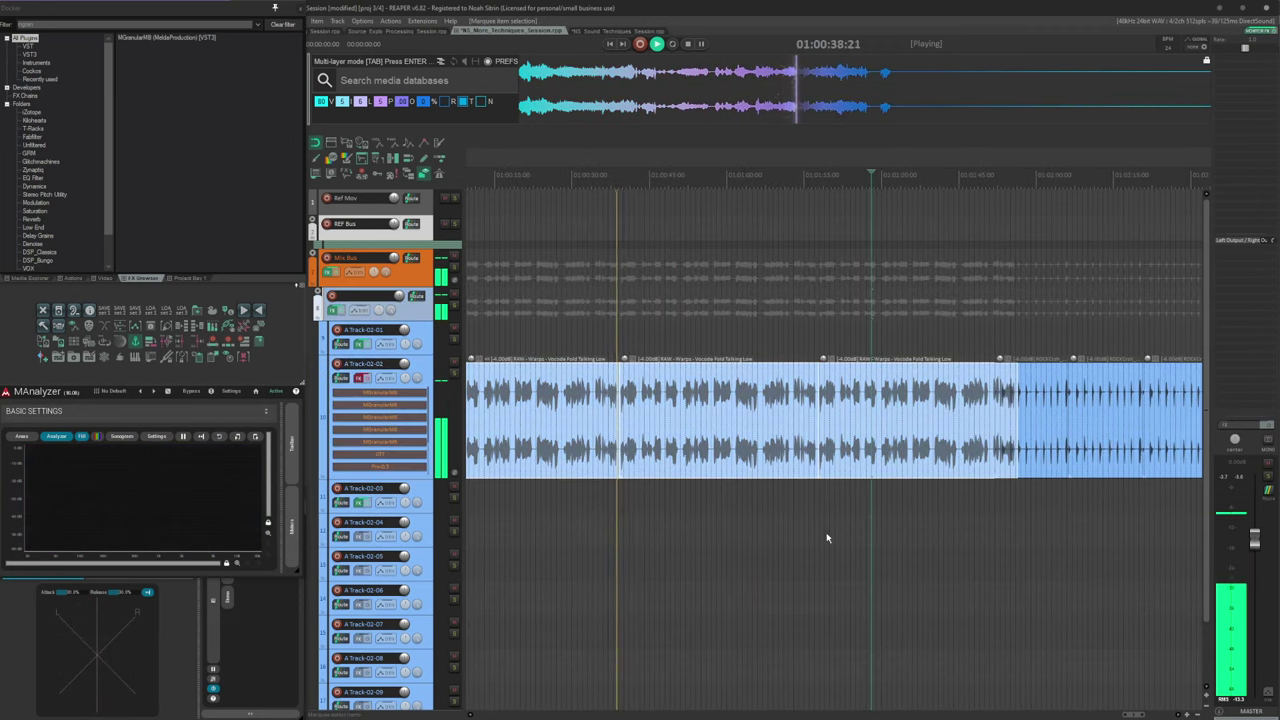
{"action": "left_click", "coordinate": [826, 555]}
{"action": "left_click_drag", "start_coordinate": [853, 578], "coordinate": [721, 378]}
{"action": "key", "text": "Delete"}
Place the edit cursor at the start of the first Pebbles Collide in Flower Pot item, at 01:01:52:00
{"action": "left_click", "coordinate": [727, 411]}
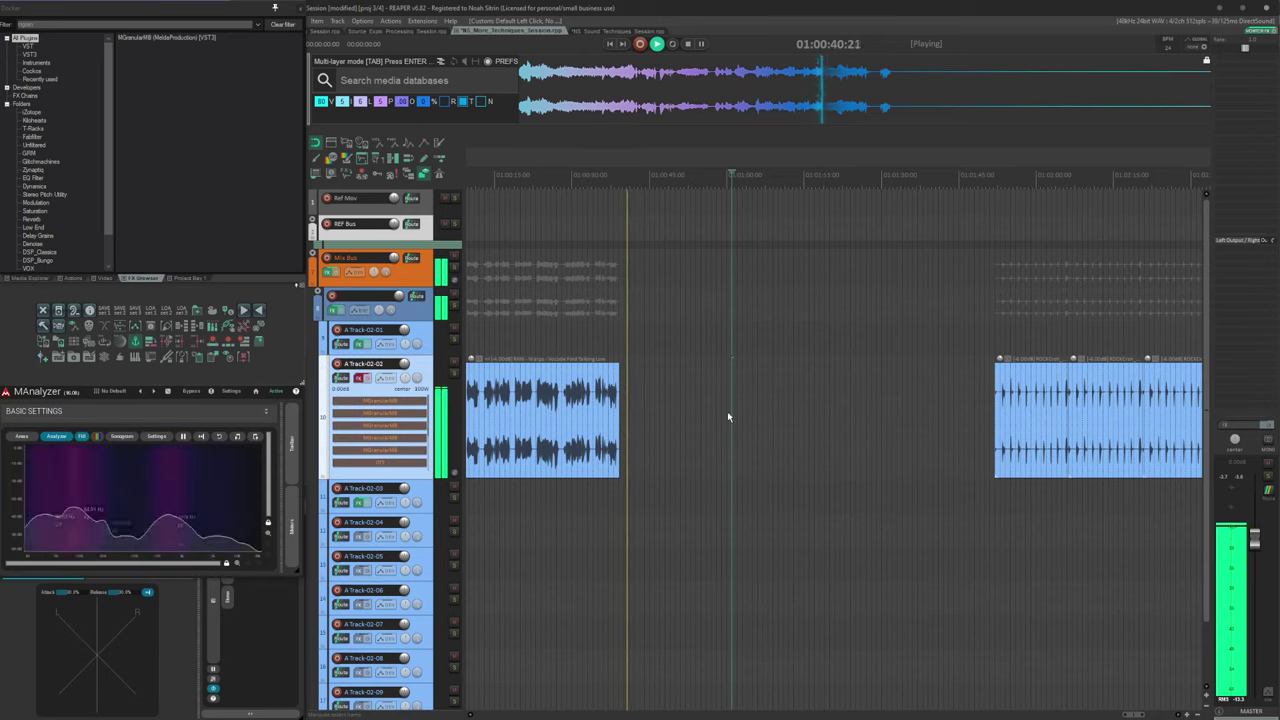
{"action": "scroll", "coordinate": [700, 415], "scroll_direction": "right", "scroll_amount": 2}
{"action": "left_click", "coordinate": [520, 405]}
{"action": "key", "text": "Tab"}
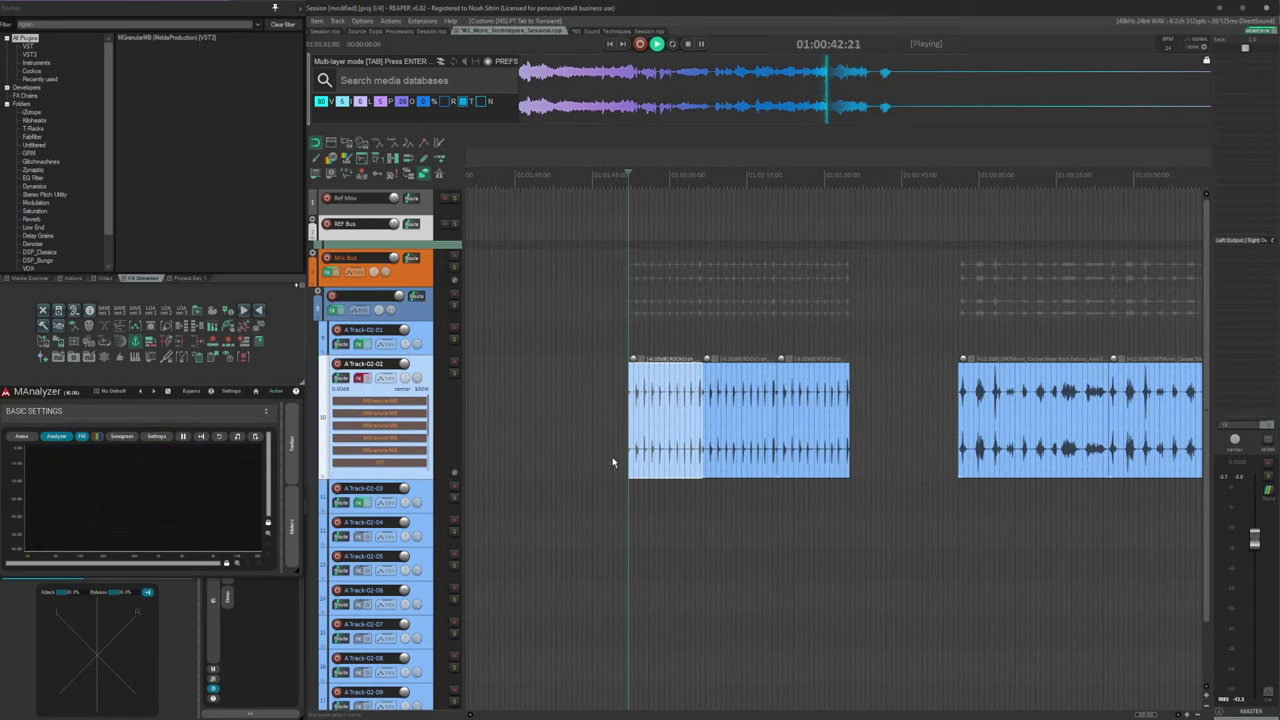
{"action": "scroll", "coordinate": [618, 456], "scroll_direction": "right", "scroll_amount": 2}
{"action": "left_click", "coordinate": [690, 432]}
{"action": "key", "text": "Tab"}
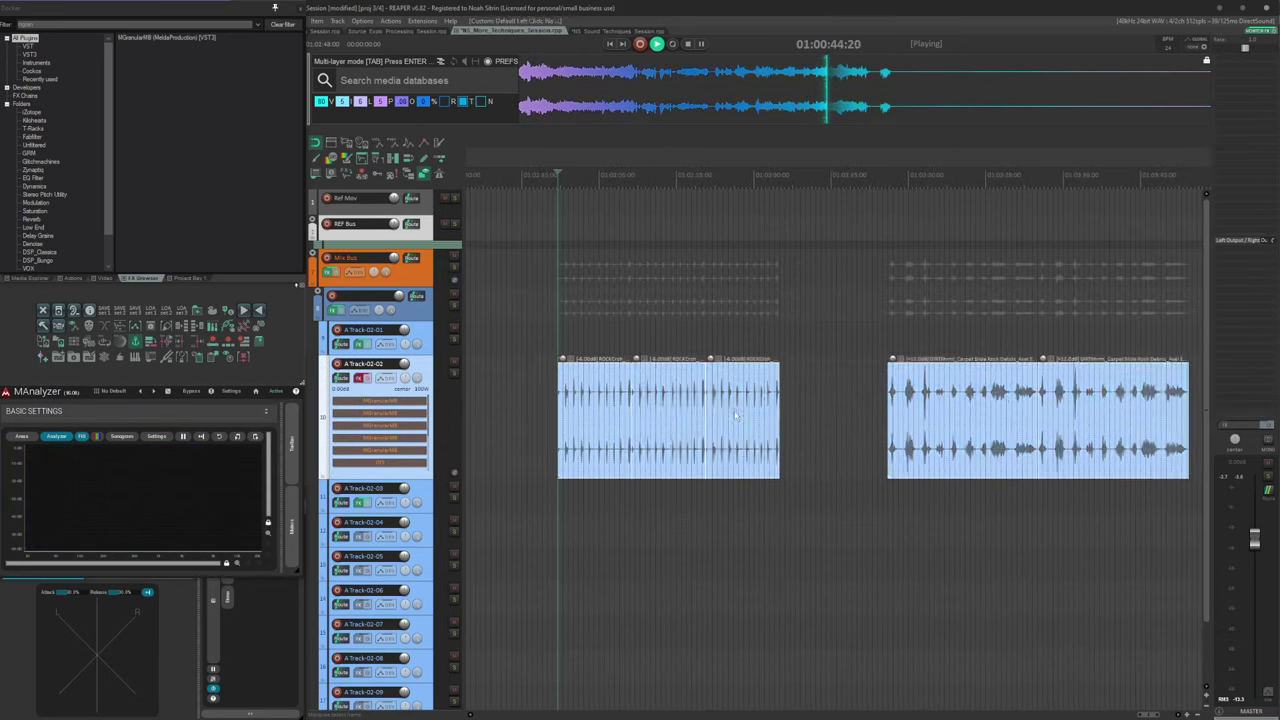
{"action": "left_click", "coordinate": [857, 420]}
{"action": "key", "text": "Tab"}
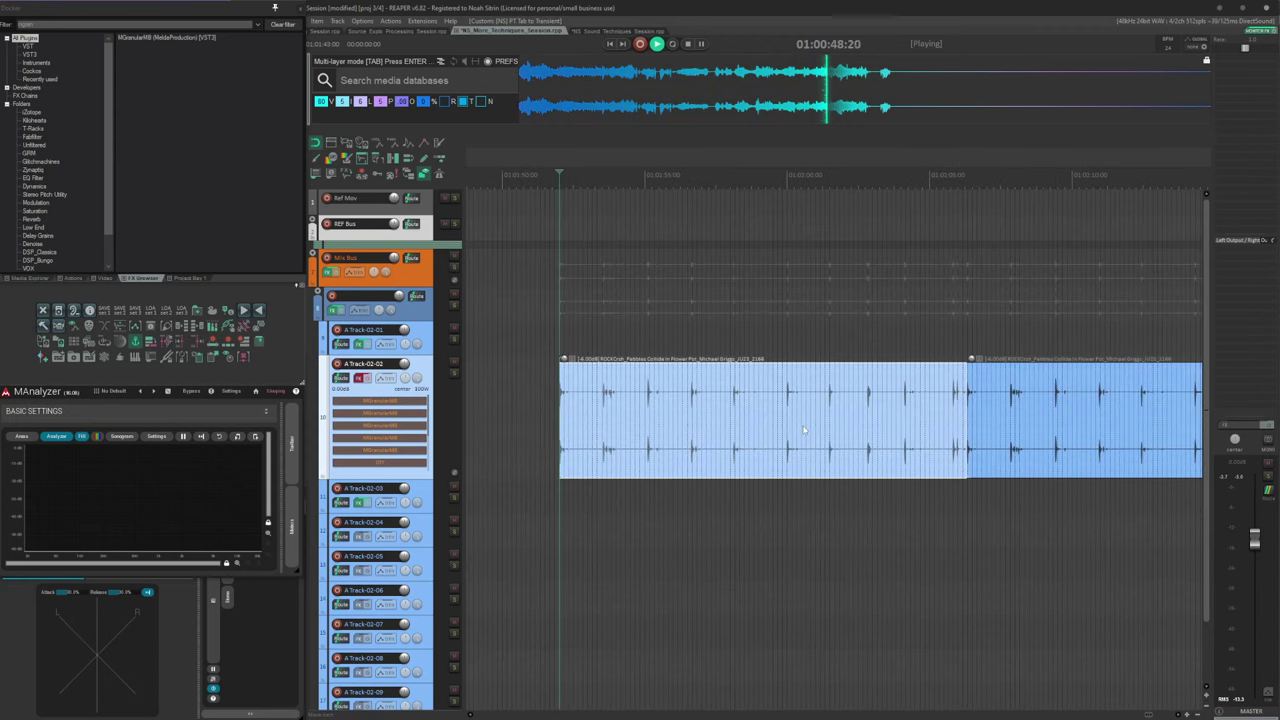
{"action": "scroll", "coordinate": [738, 383], "scroll_direction": "down", "scroll_amount": 2}
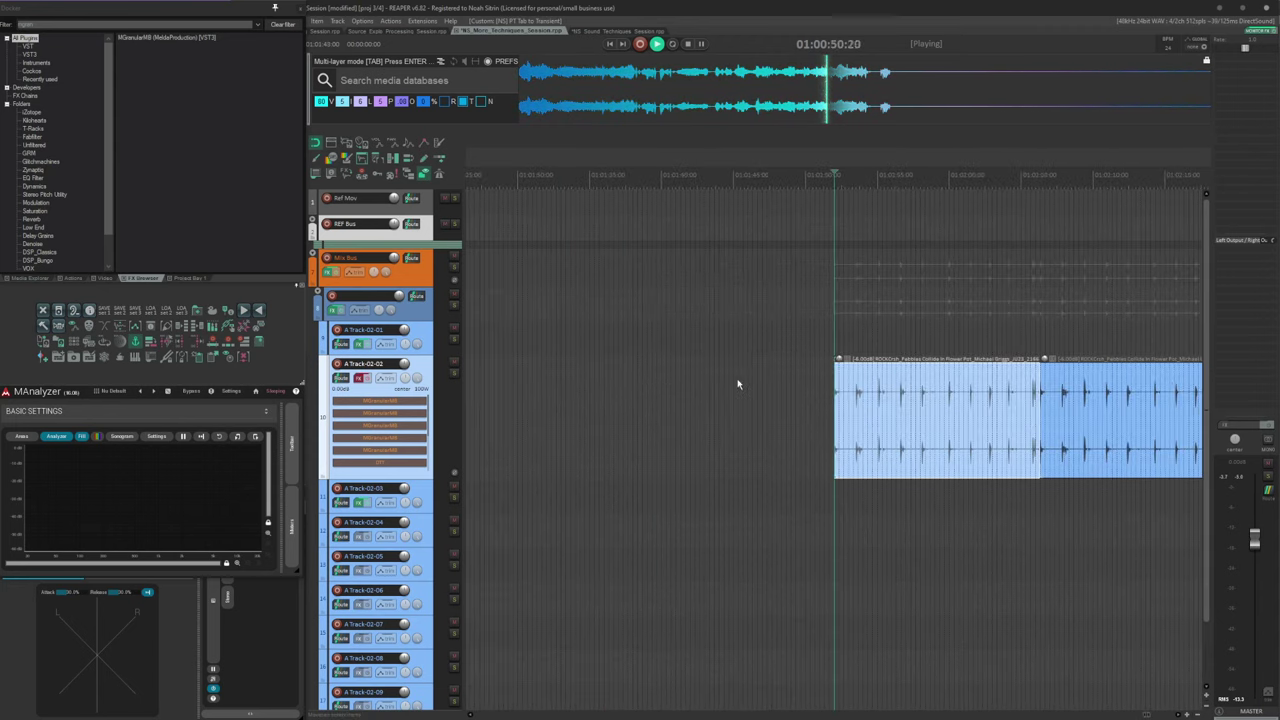
{"action": "scroll", "coordinate": [799, 418], "scroll_direction": "right", "scroll_amount": 1}
{"action": "scroll", "coordinate": [831, 538], "scroll_direction": "up", "scroll_amount": 4}
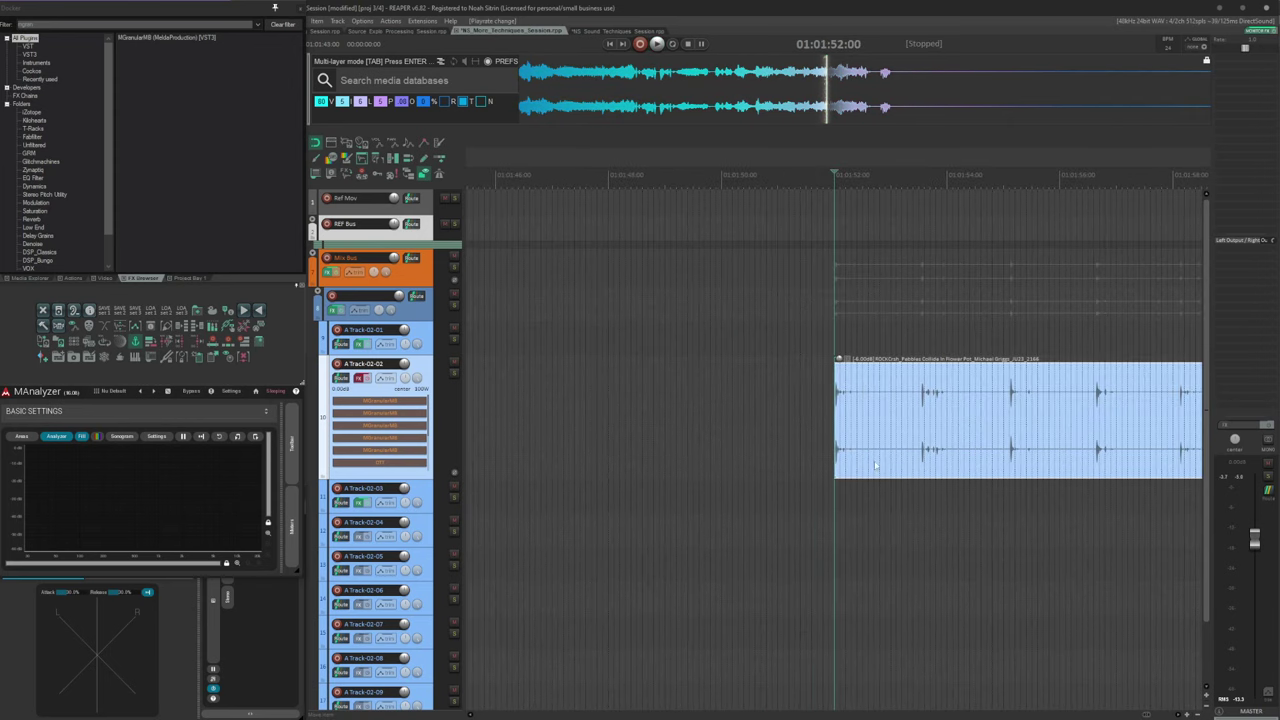
Listen to the pebble recording without effects, stop playback and move the effects chain window aside
{"action": "key", "text": "space"}
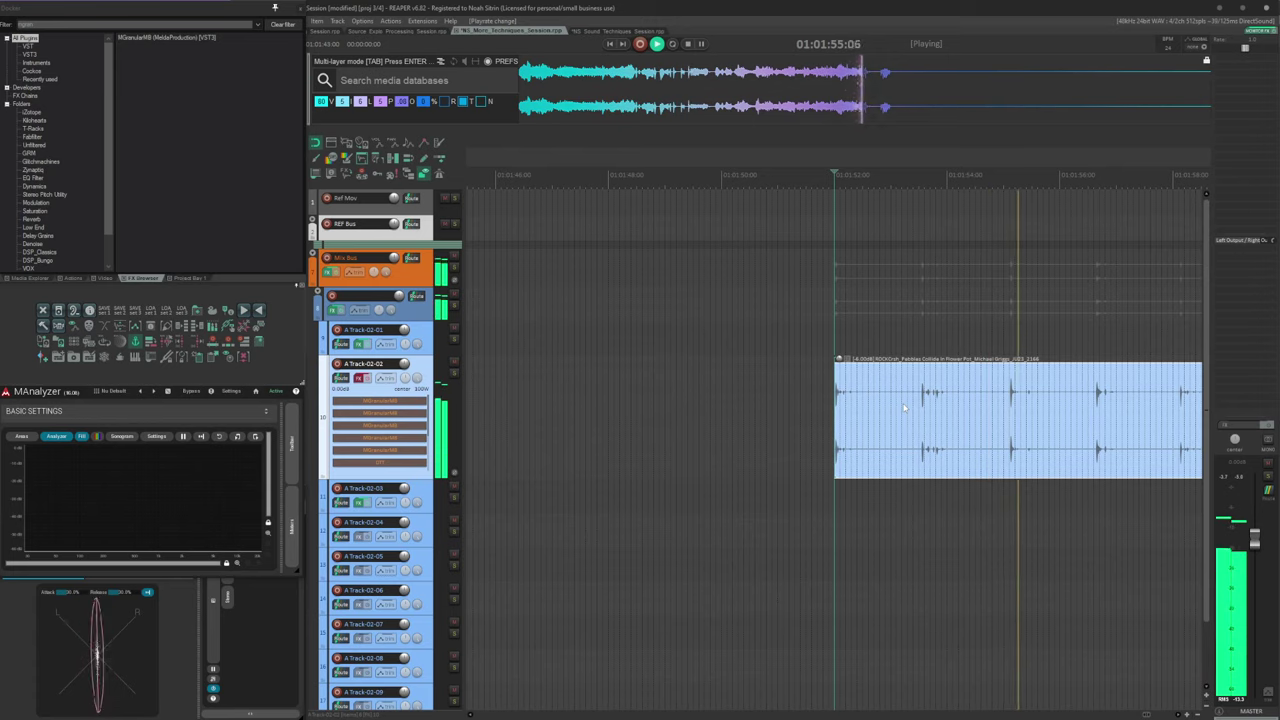
{"action": "key", "text": "space"}
{"action": "scroll", "coordinate": [904, 407], "scroll_direction": "down", "scroll_amount": 2}
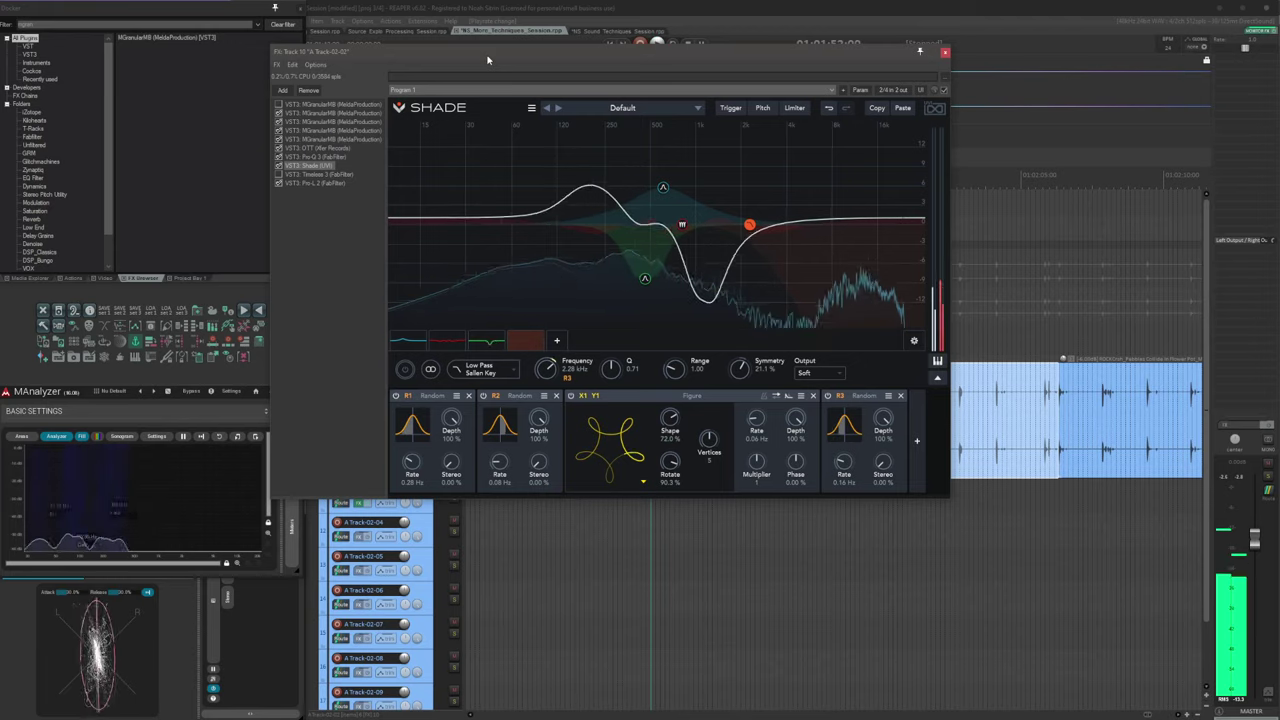
{"action": "left_click_drag", "start_coordinate": [487, 58], "coordinate": [711, 58]}
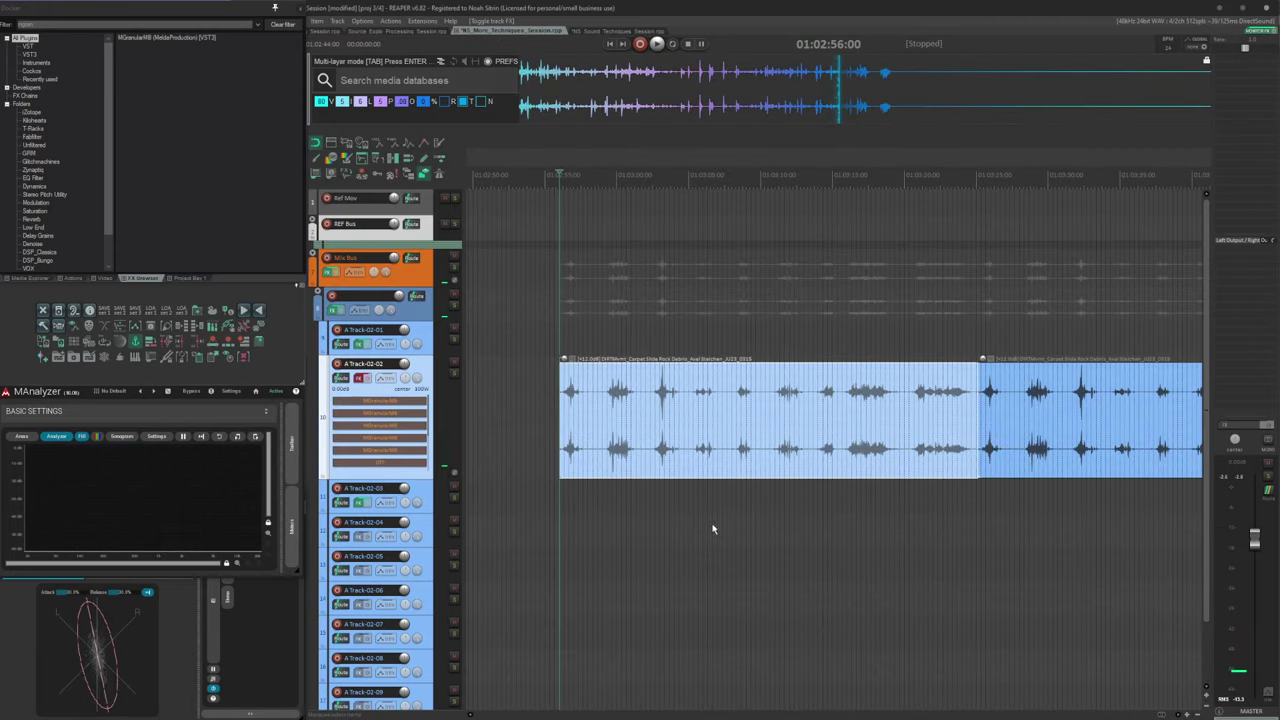
Play the rock debris recording without effects from its second burst and return the edit cursor to its start at 01:02:56:00
{"action": "scroll", "coordinate": [722, 516], "scroll_direction": "up", "scroll_amount": 3}
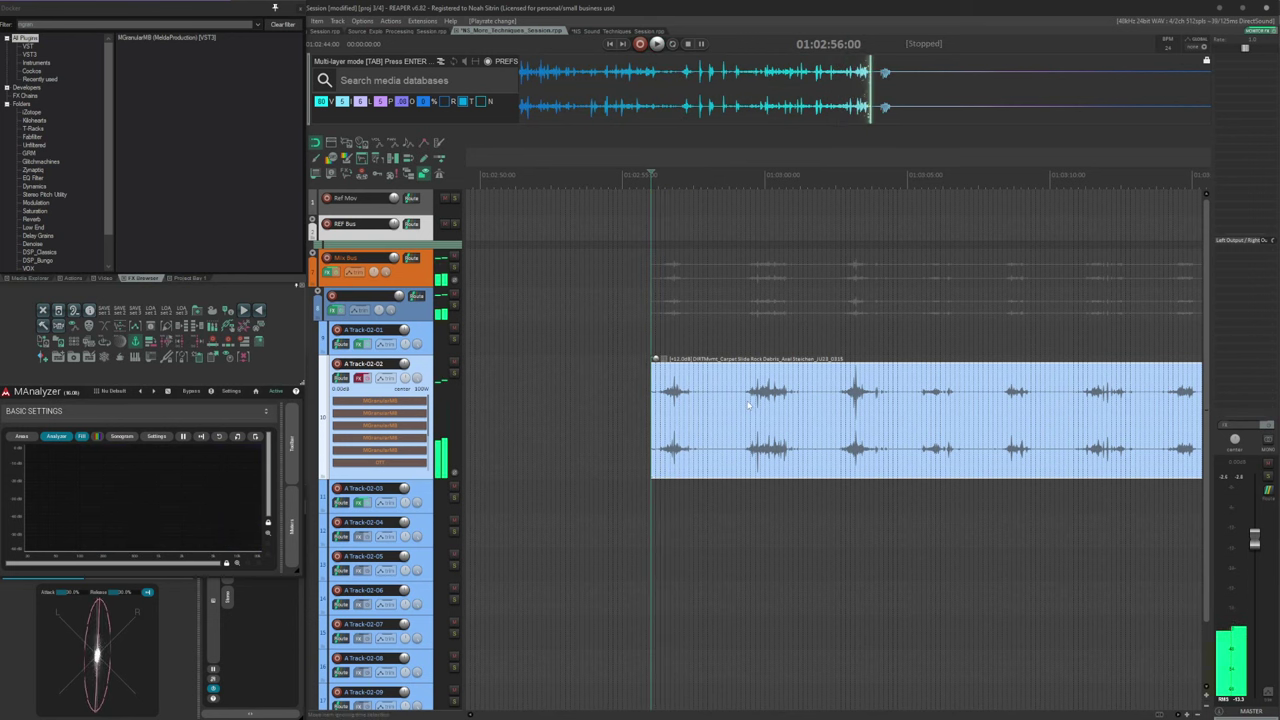
{"action": "left_click", "coordinate": [749, 404]}
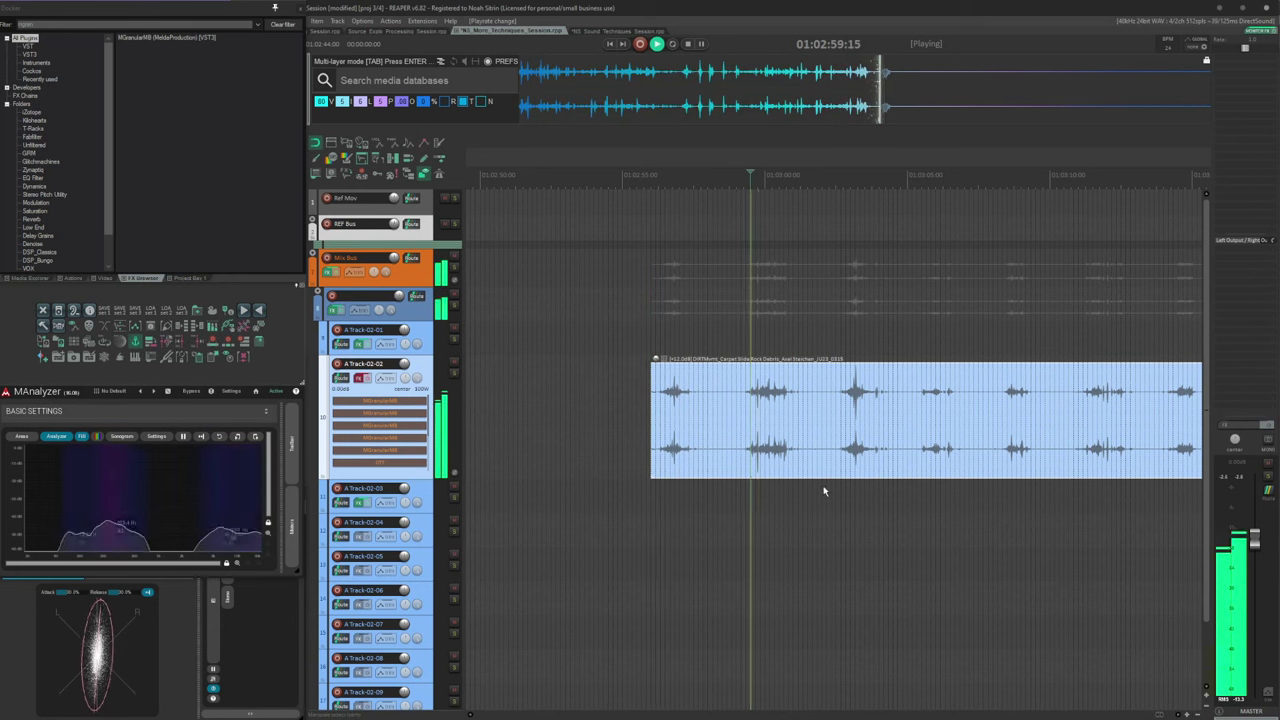
{"action": "left_click", "coordinate": [590, 427]}
{"action": "key", "text": "Tab"}
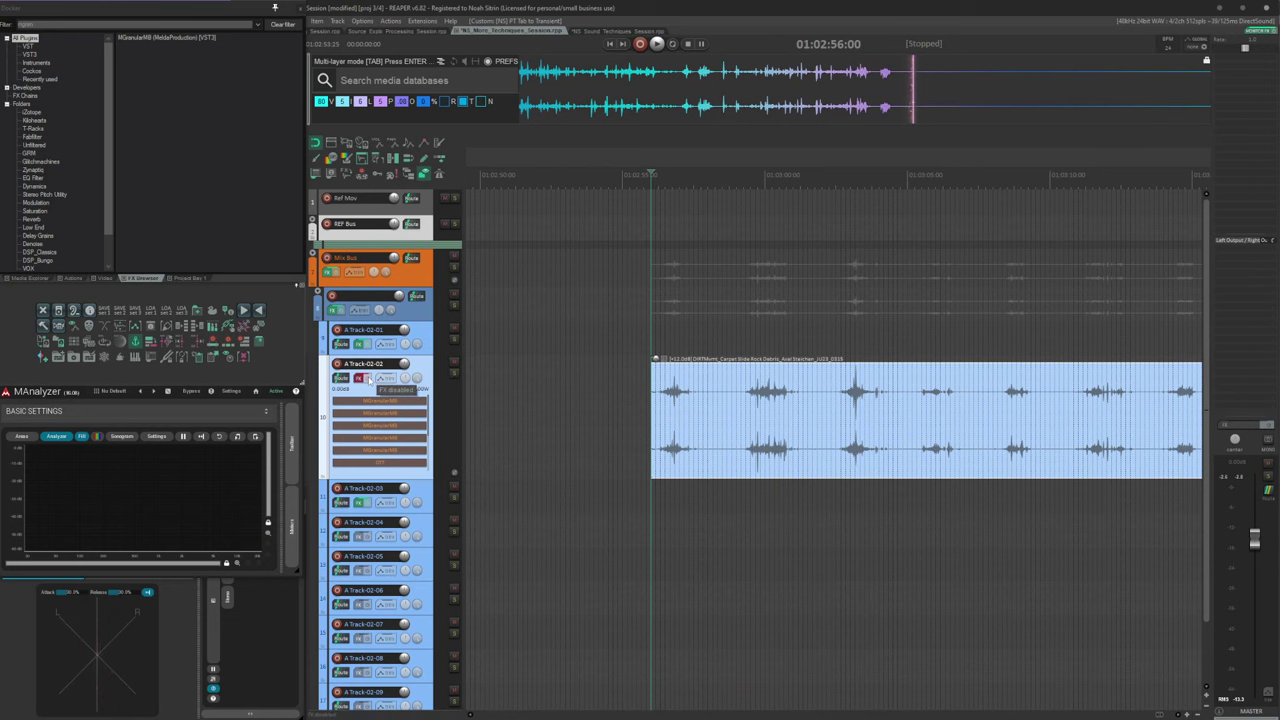
Re-enable the effects on A Track-02-02 and place the effects chain window beside MGranularMB during playback
{"action": "left_click", "coordinate": [368, 378]}
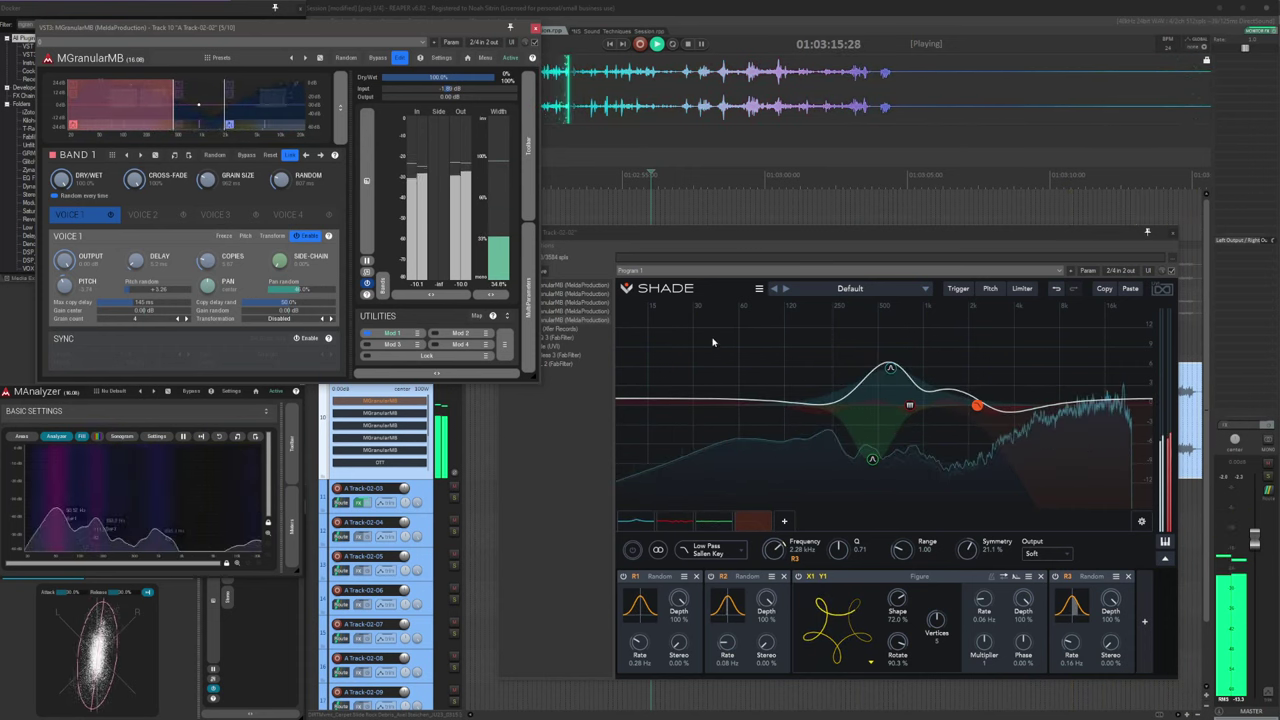
{"action": "left_click_drag", "start_coordinate": [620, 232], "coordinate": [676, 181]}
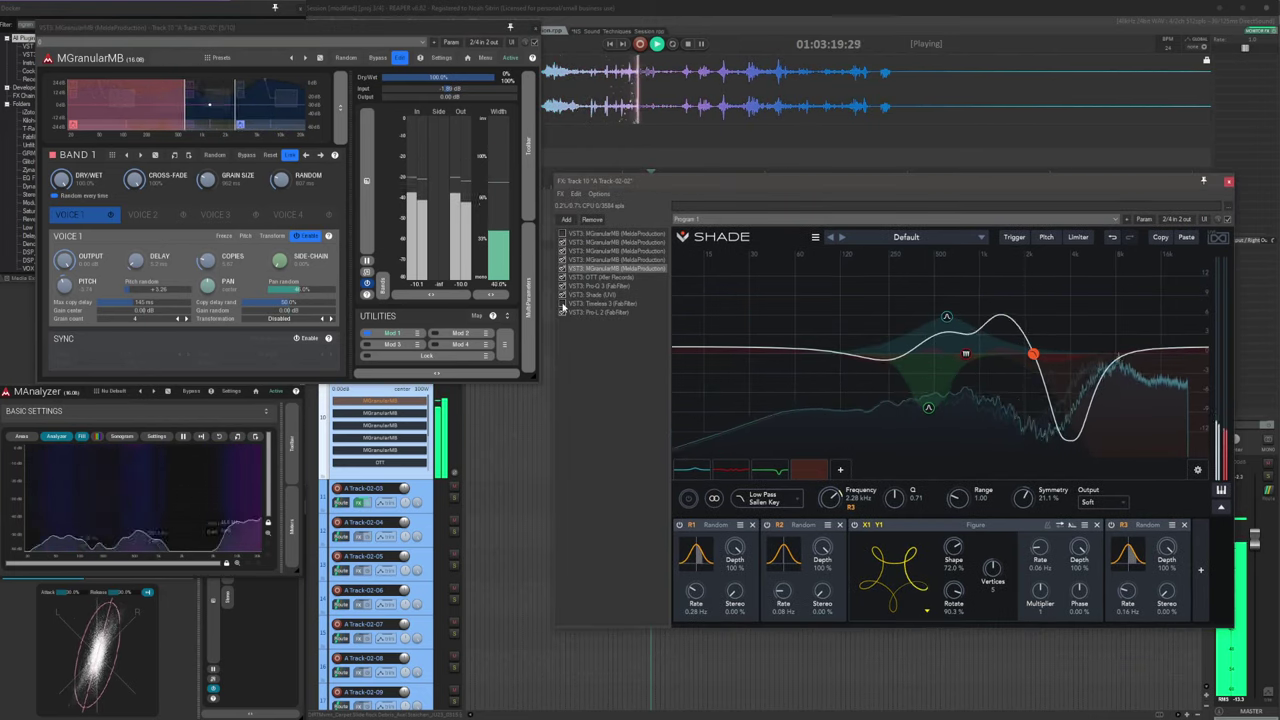
Open and enable Timeless 3 to hear the delayed rock debris, stop playback and close the effects chain window
{"action": "left_click", "coordinate": [600, 303]}
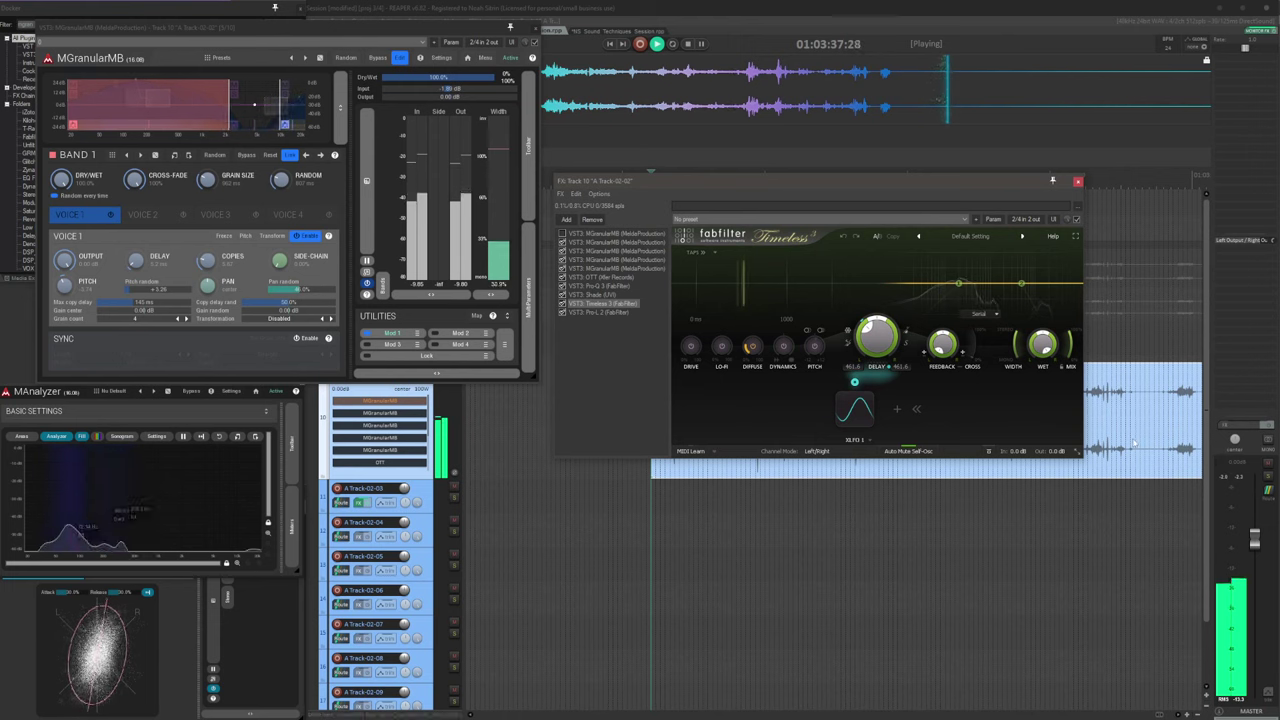
{"action": "key", "text": "space"}
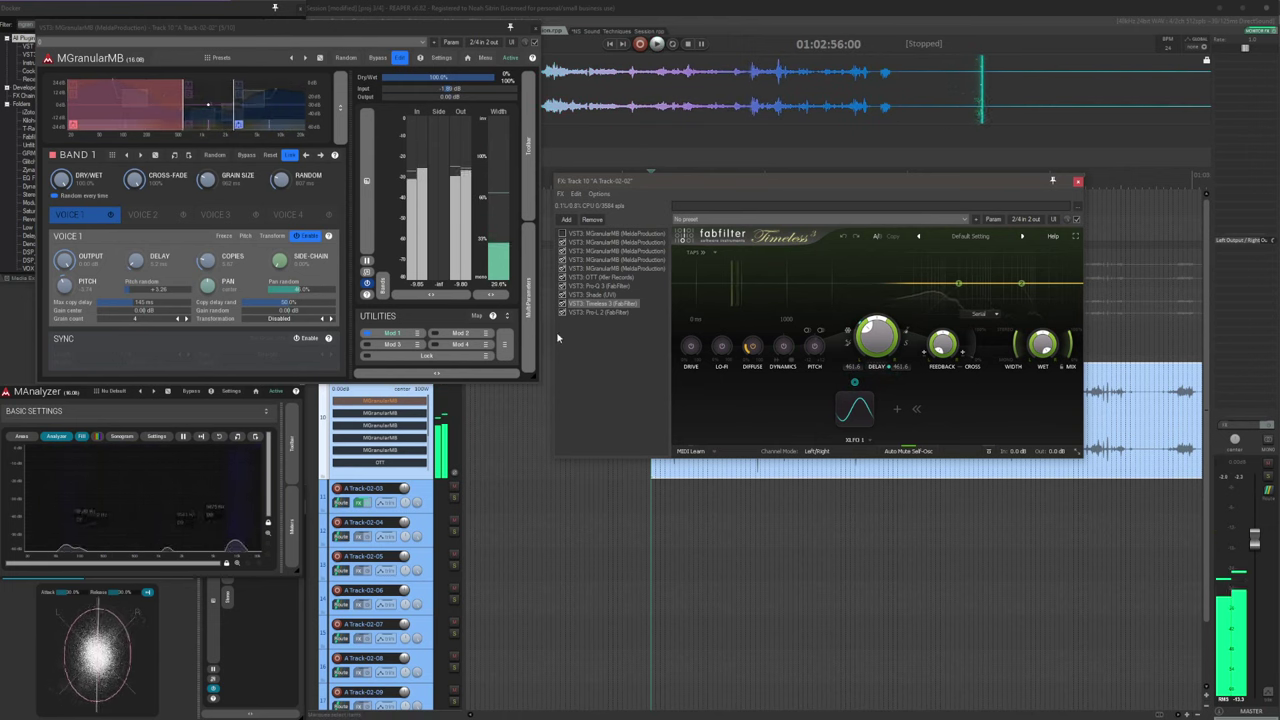
{"action": "left_click", "coordinate": [1079, 183]}
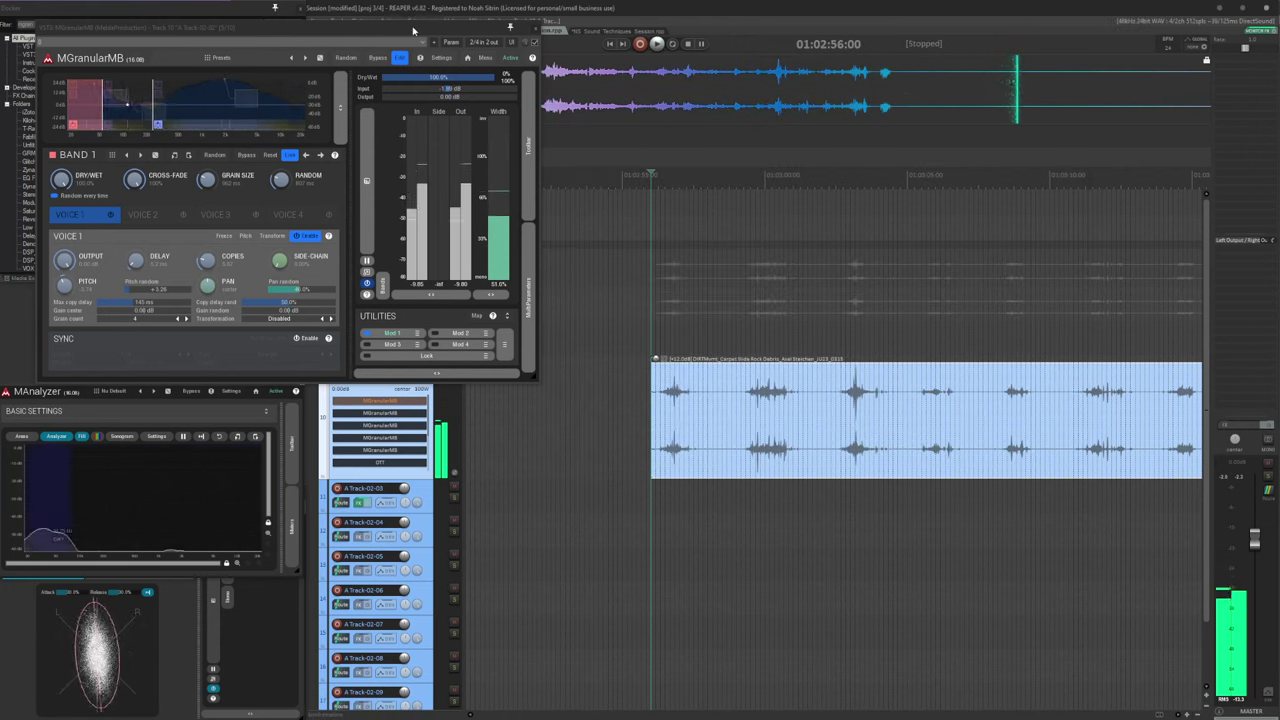